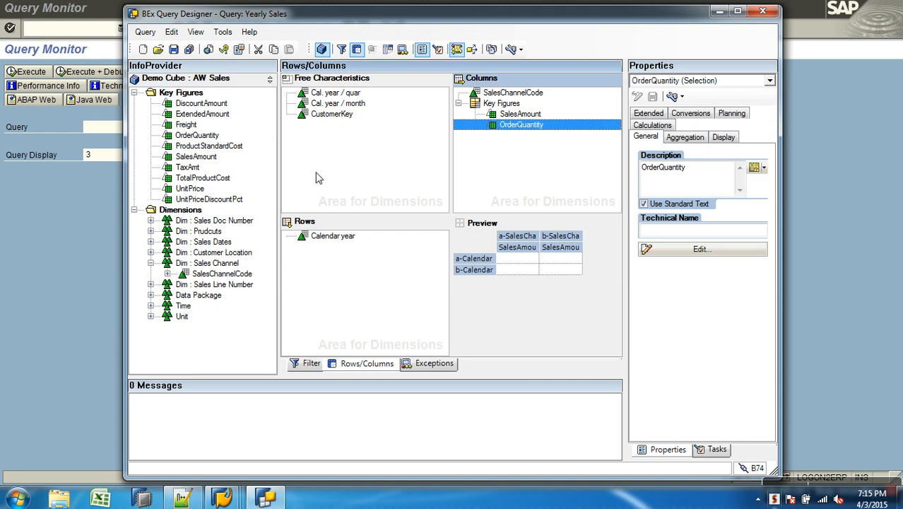
Add the TotalProductCost key figure to the columns below OrderQuantity and save the query
click(209, 180)
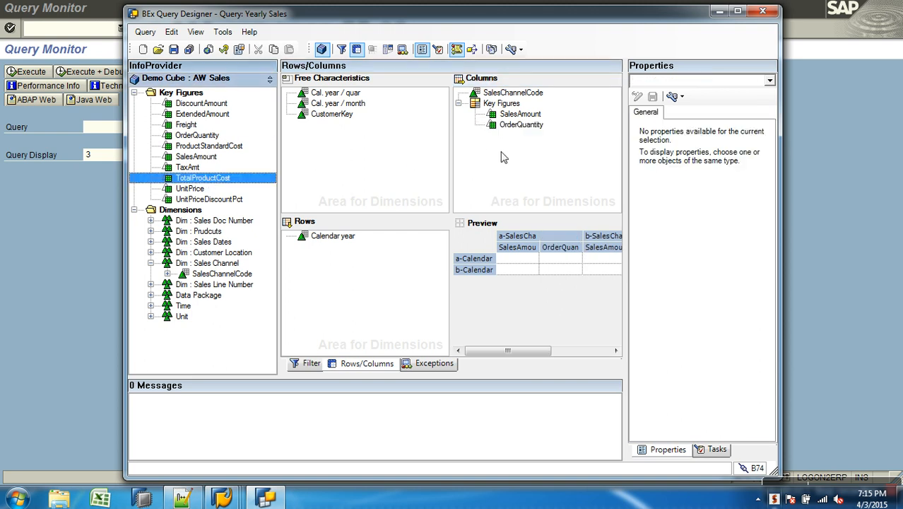
drag(198, 182, 504, 140)
click(173, 48)
Switch to the Query Monitor and execute query AWCSALES/AWSALES_B_Q0005 with the query display set to HTML
click(83, 282)
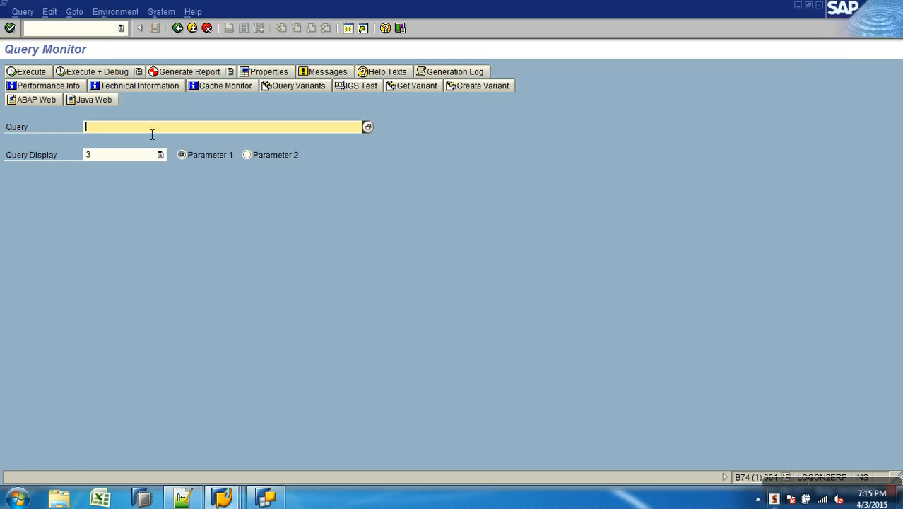
click(147, 138)
key(Return)
click(145, 155)
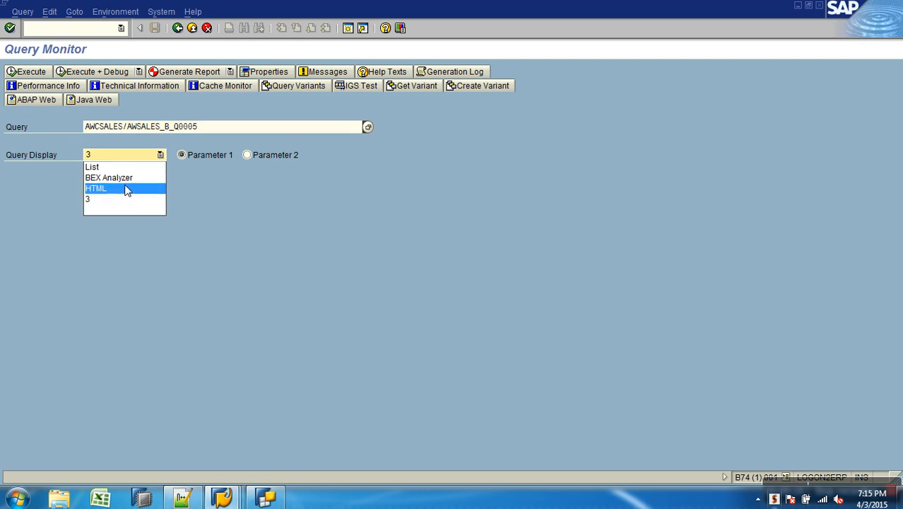
click(124, 188)
key(F8)
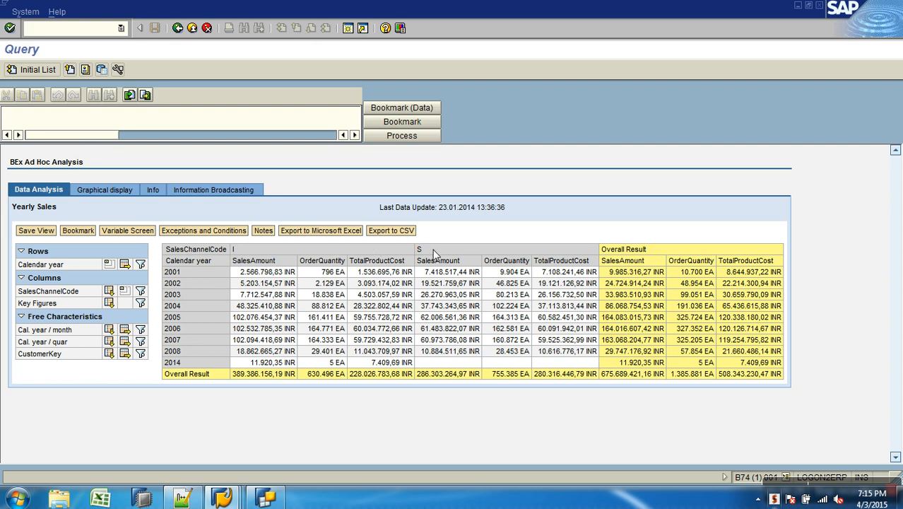
Change the SalesChannelCode characteristic's display in the report from its properties to Text
right_click(212, 251)
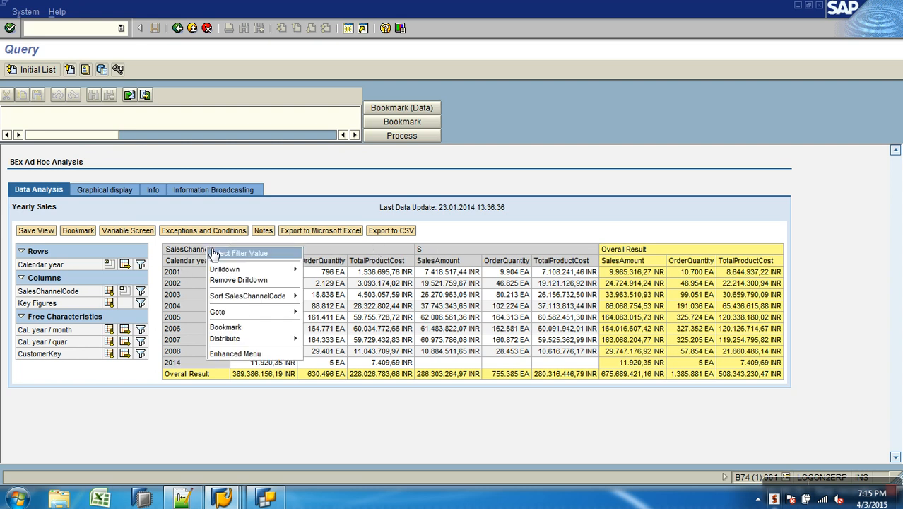
click(254, 354)
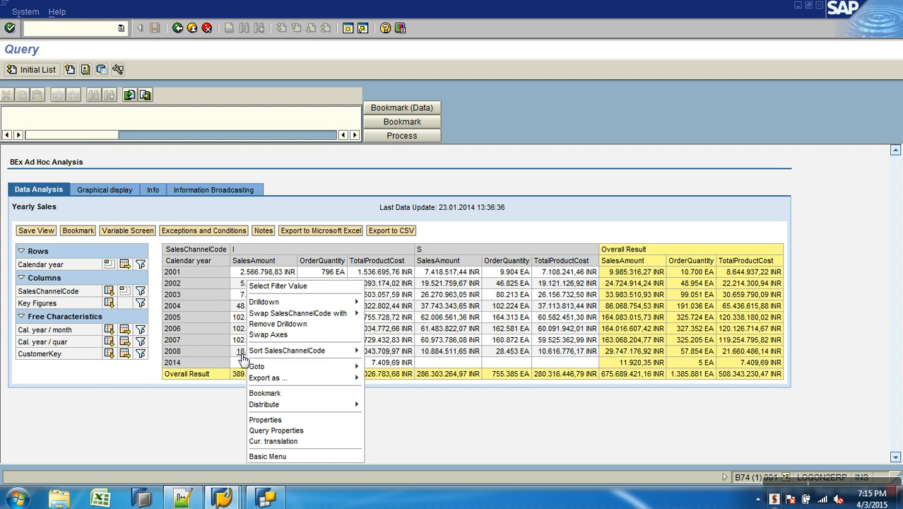
click(286, 420)
click(151, 184)
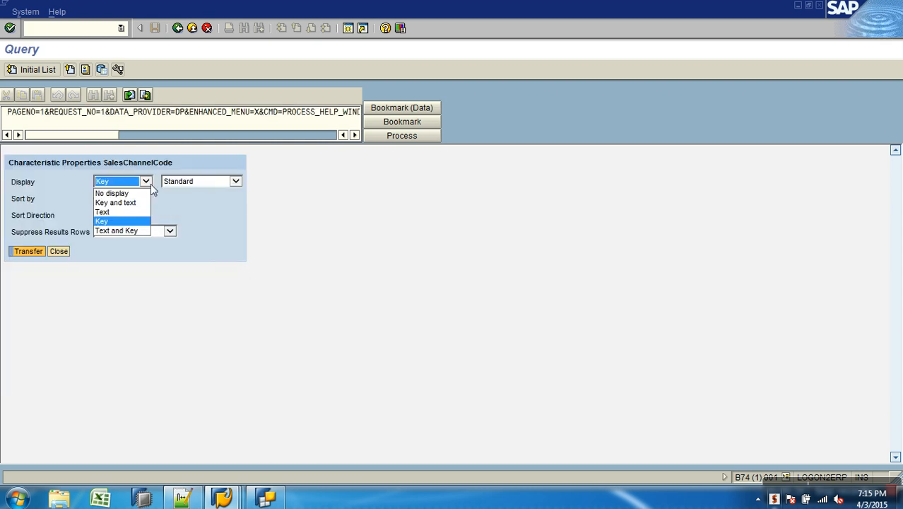
click(115, 211)
click(37, 253)
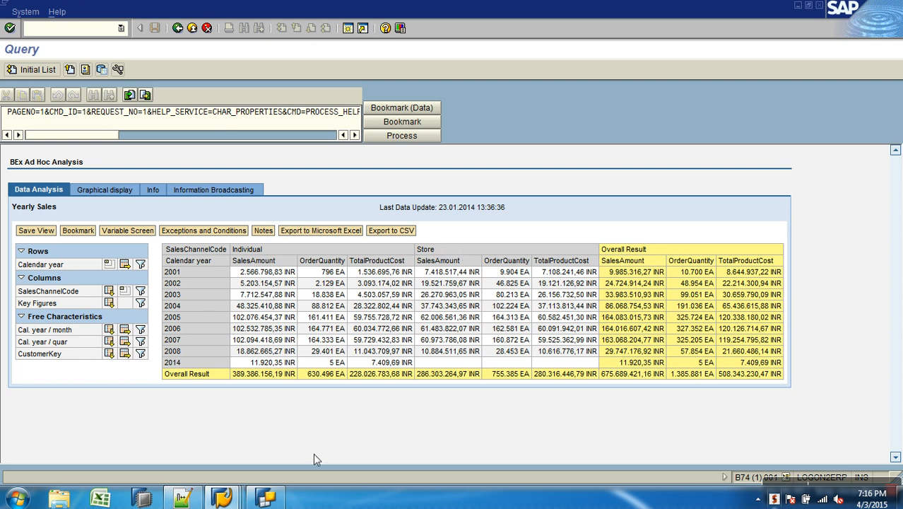
Switch to BEx Query Designer and set the results rows of Calendar year to Always Suppress
click(276, 499)
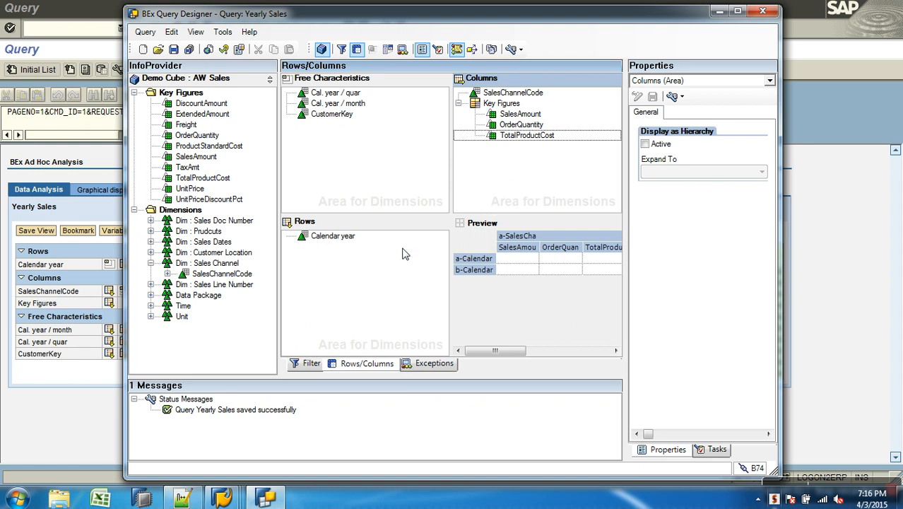
click(336, 236)
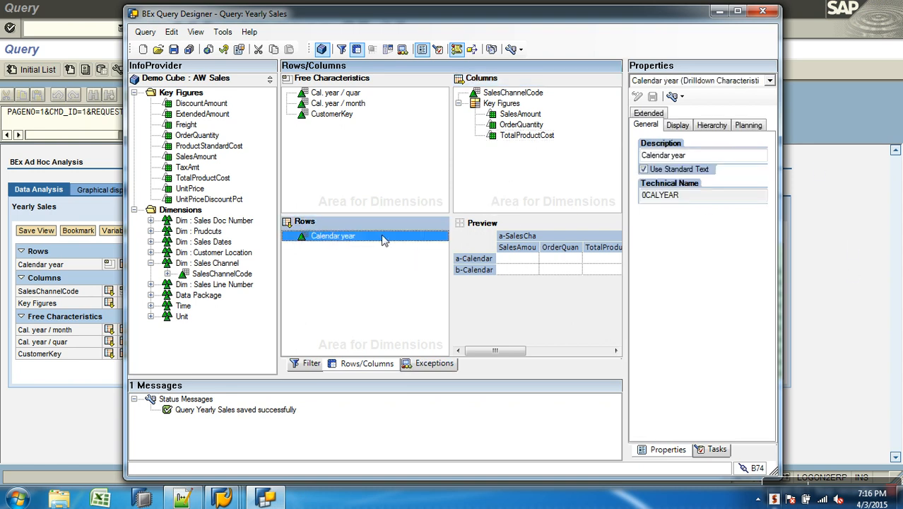
click(688, 128)
click(696, 339)
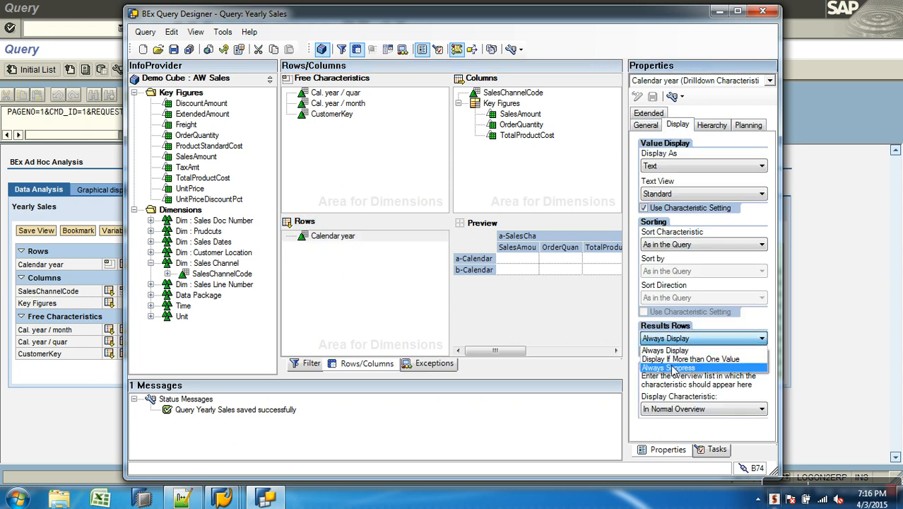
click(673, 369)
Set the results rows of SalesChannelCode in the columns to Always Suppress
click(534, 95)
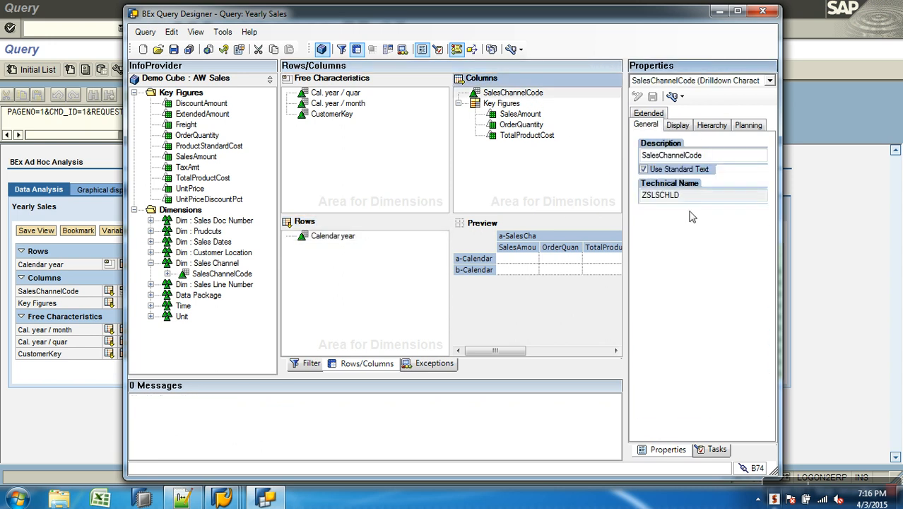
click(690, 127)
click(697, 340)
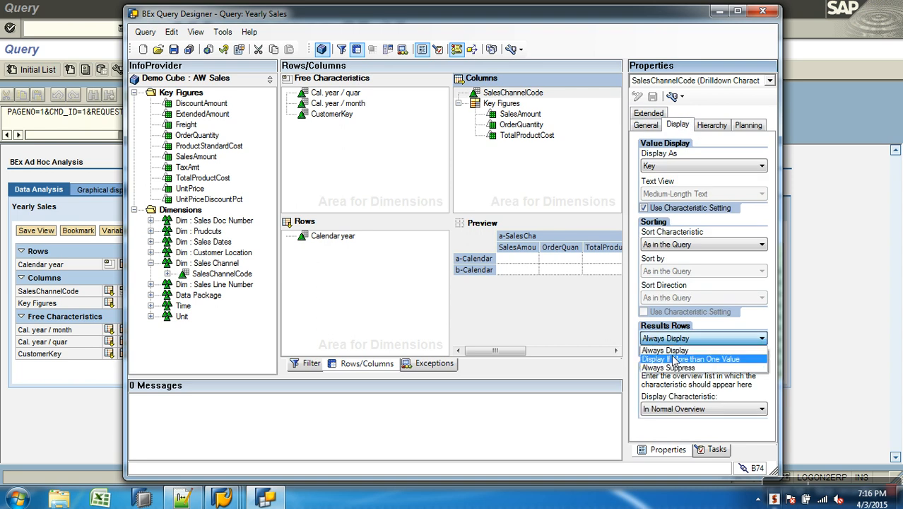
click(668, 366)
Save the query and leave the old report output in the Query Monitor
click(173, 51)
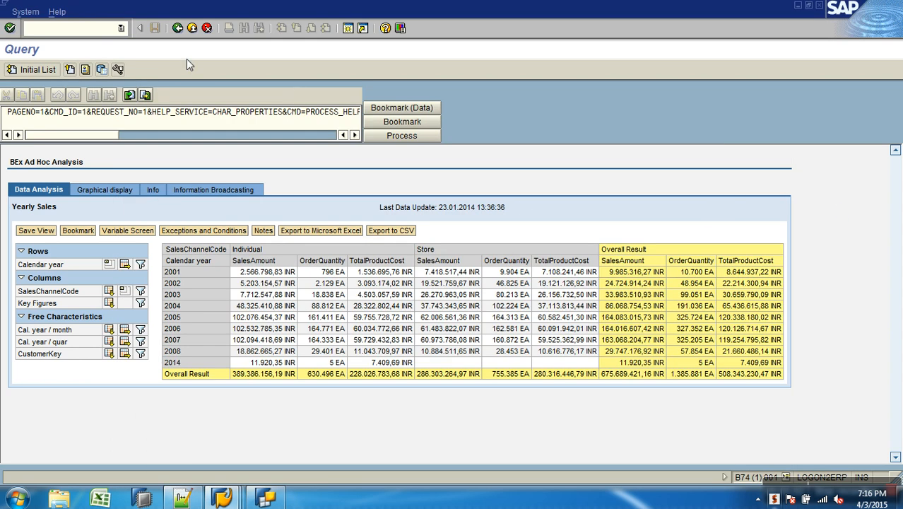
click(178, 27)
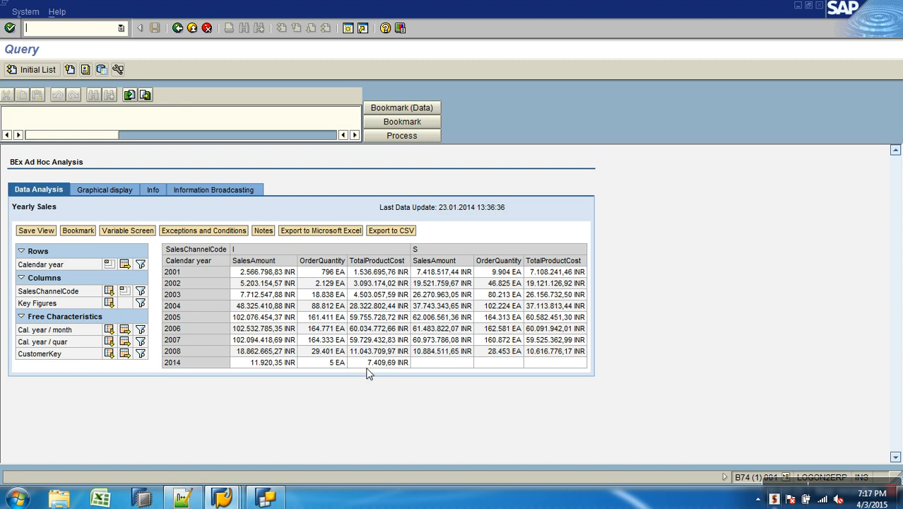
Switch to BEx Query Designer and examine SalesChannelCode and the SalesAmount, OrderQuantity and TotalProductCost key figures in the columns
click(267, 499)
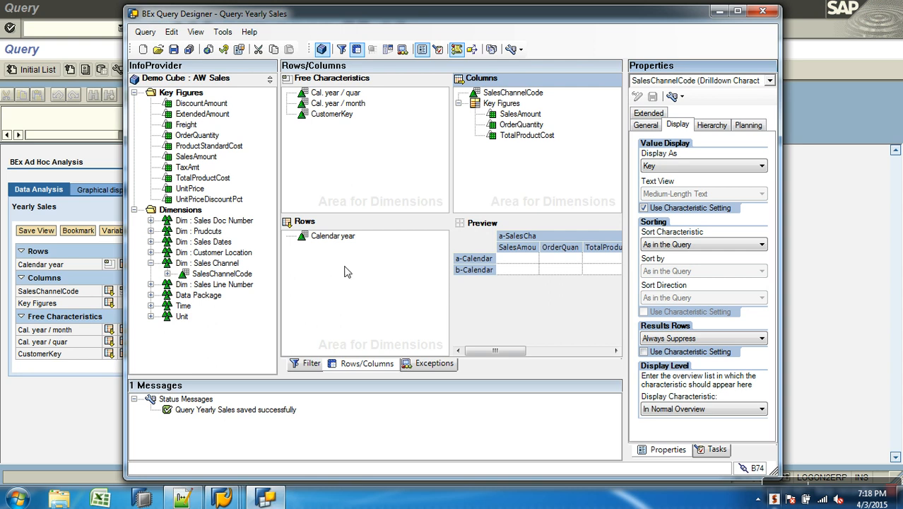
click(512, 116)
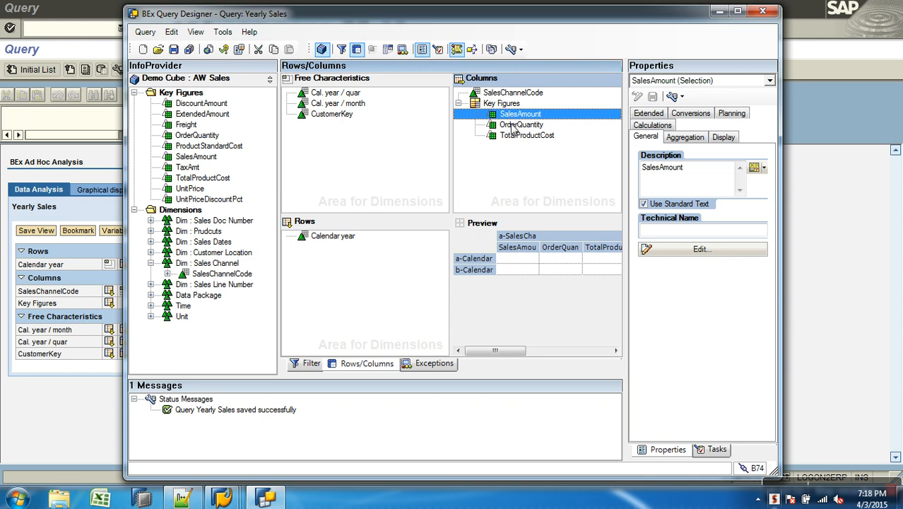
click(515, 126)
click(522, 137)
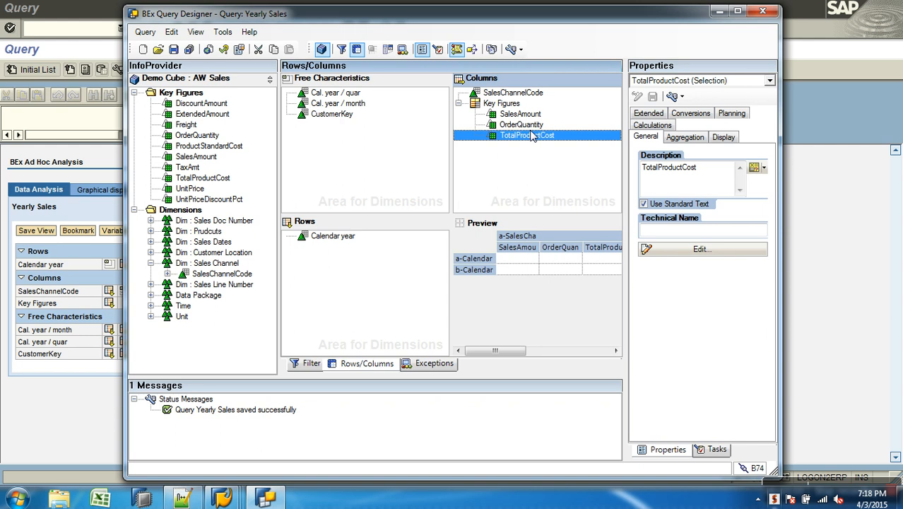
click(535, 93)
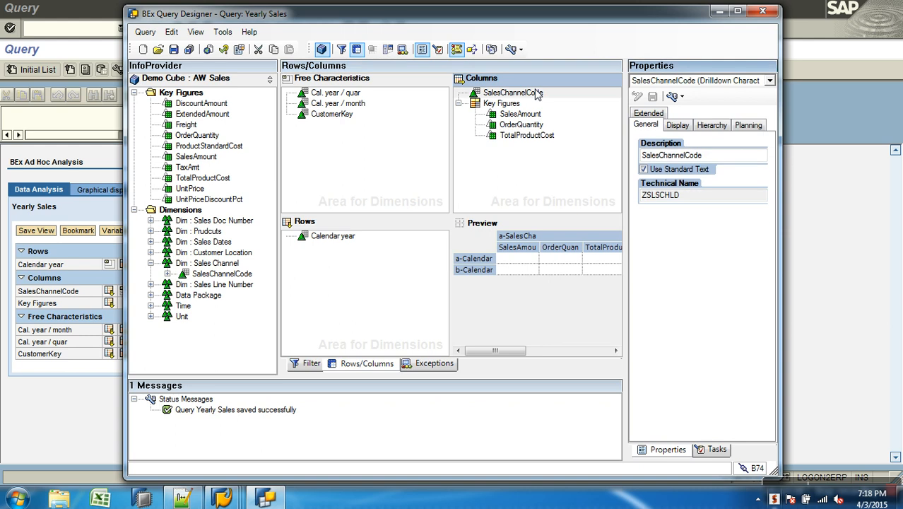
click(513, 115)
click(515, 125)
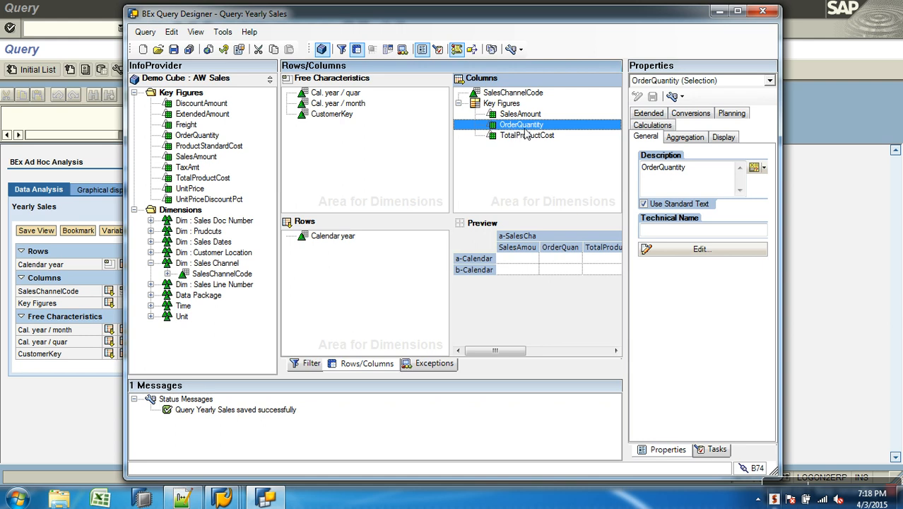
click(520, 115)
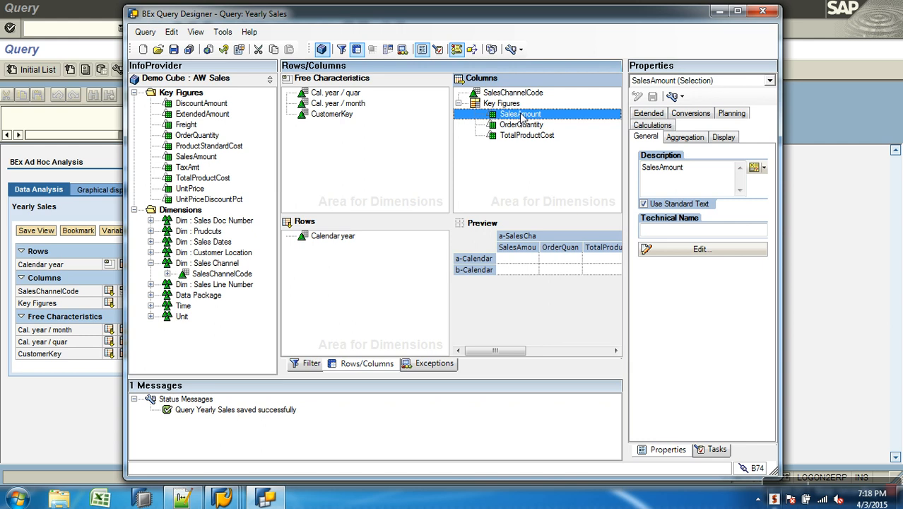
Remove SalesChannelCode and the SalesAmount key figure from the columns
drag(513, 93, 272, 150)
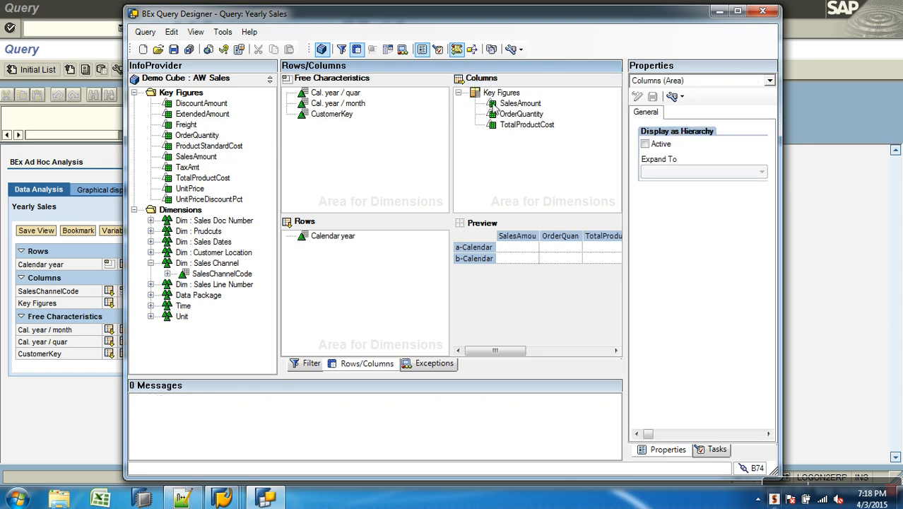
drag(520, 103, 262, 143)
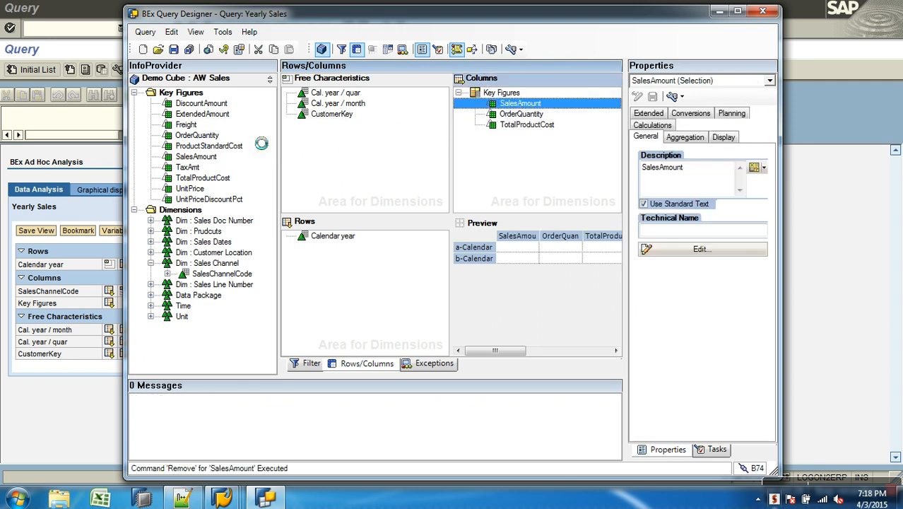
Create a new restricted key figure under the InfoProvider's Key Figures and open it for editing
click(134, 93)
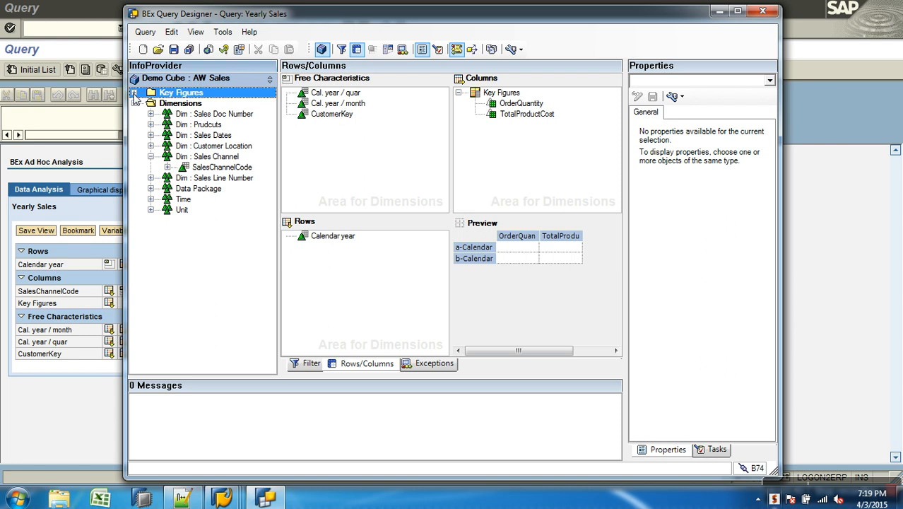
right_click(186, 94)
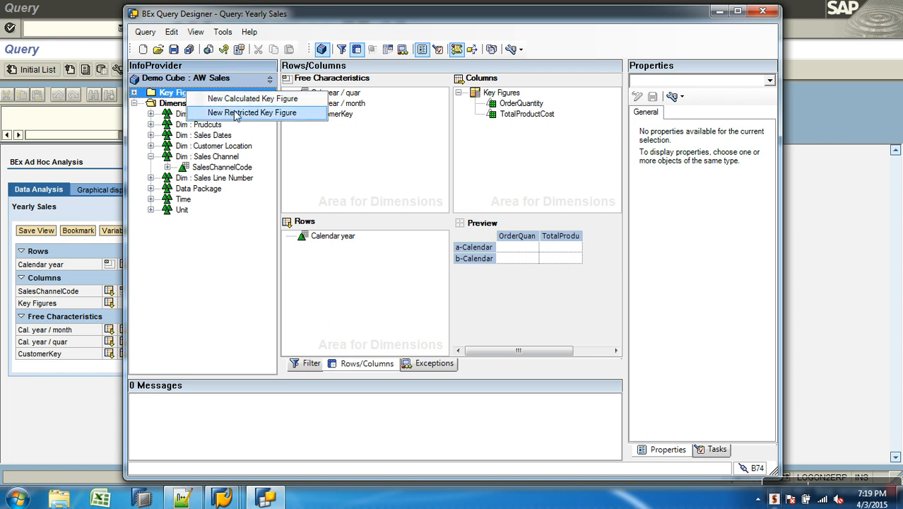
click(236, 113)
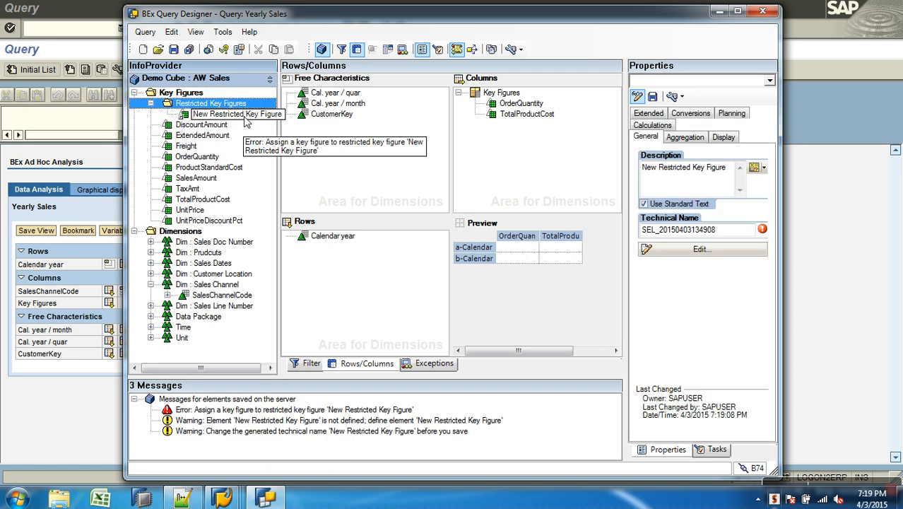
right_click(242, 115)
click(292, 124)
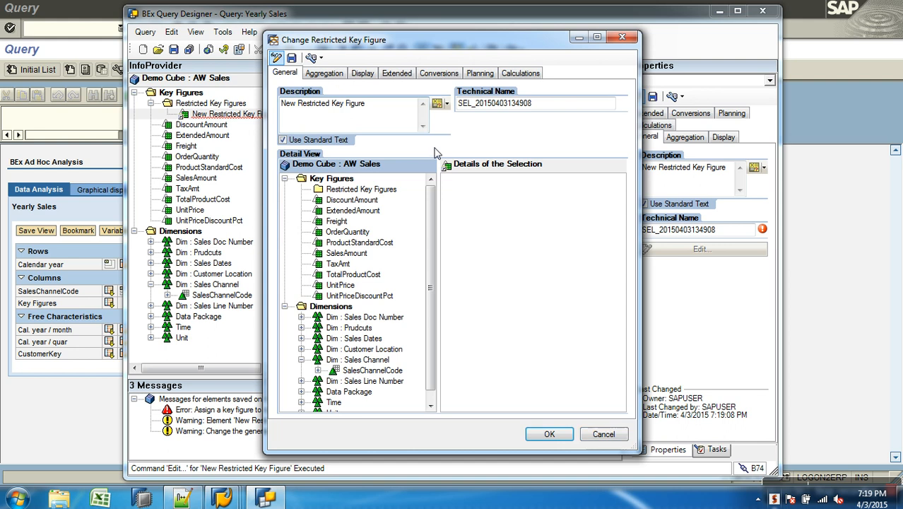
Give the restricted key figure the description "Sales Amount (I)" and the technical name ZRKF_Q01
drag(390, 110, 206, 99)
text(Sale)
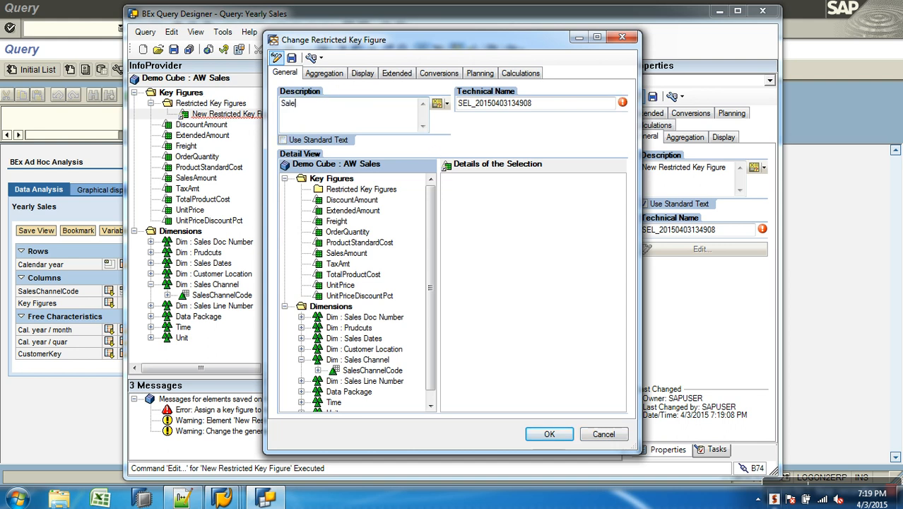
text(s Amount (I)
double_click(545, 106)
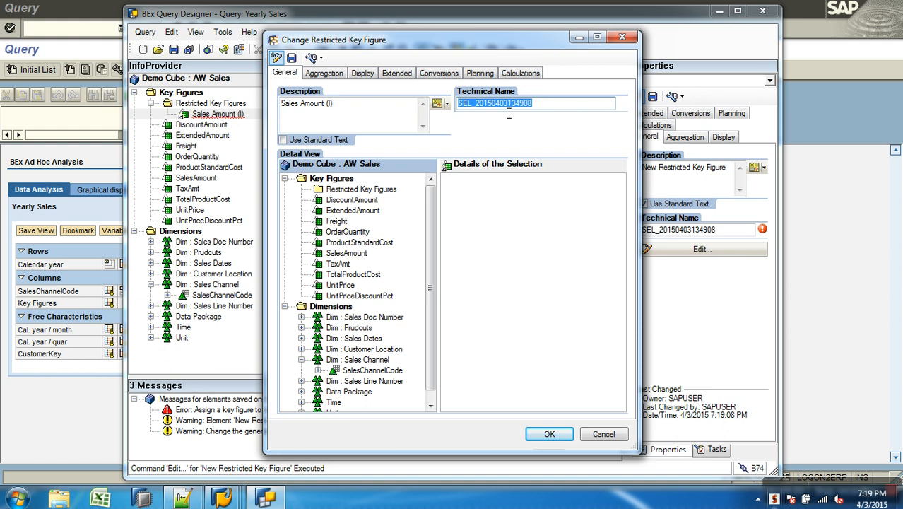
text(ZRKF_Q01)
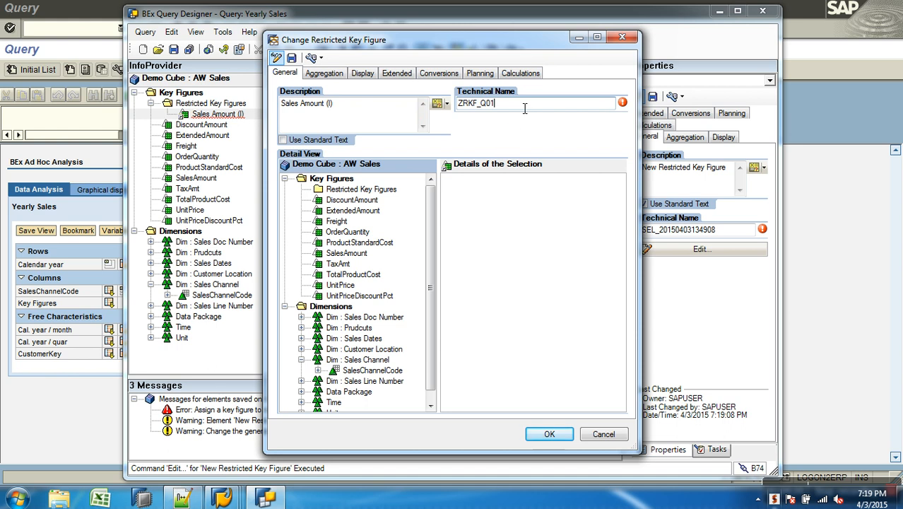
mouse_move(622, 103)
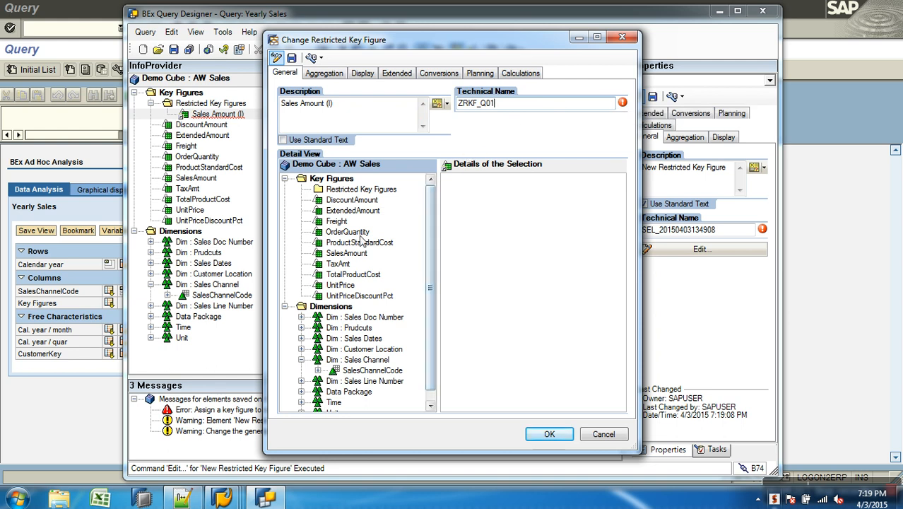
Add the SalesAmount key figure and the SalesChannelCode characteristic to the details of the selection
click(354, 257)
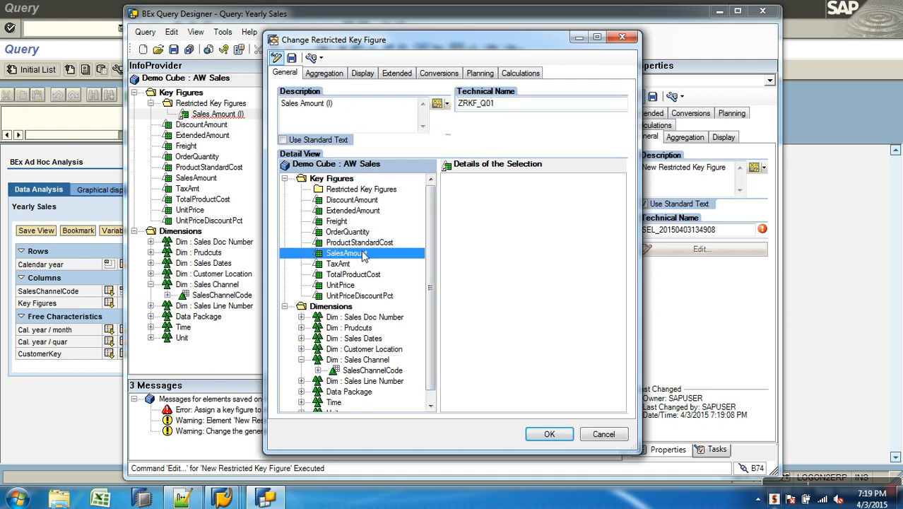
drag(357, 259, 484, 185)
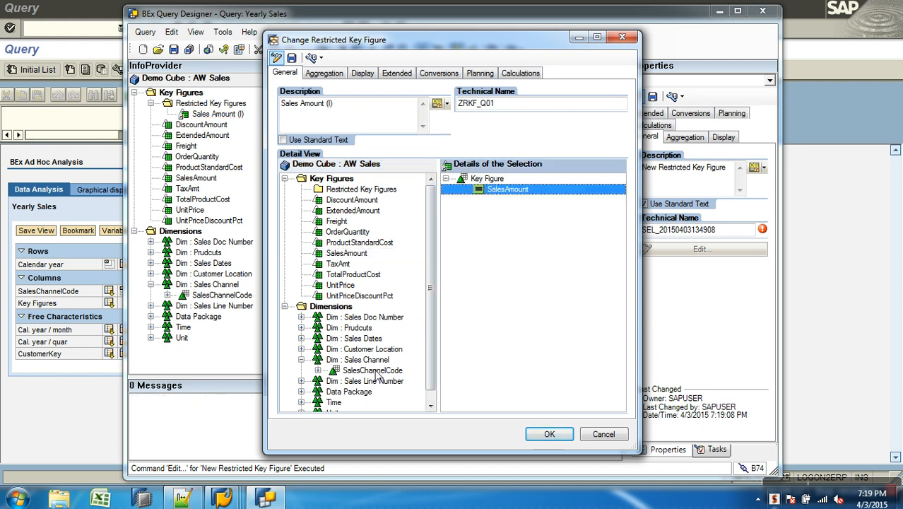
drag(375, 371, 502, 207)
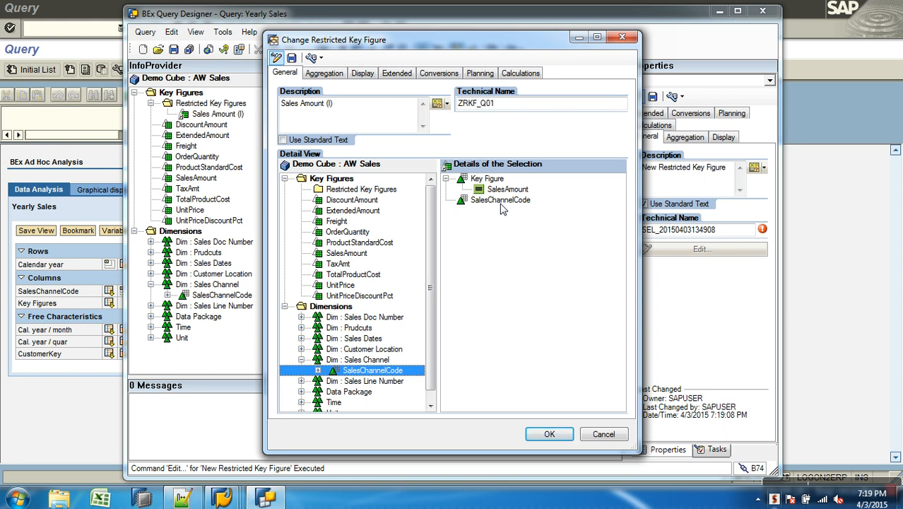
Restrict SalesChannelCode in the selection details to the single value Web, with technical keys displayed in the value list
click(503, 201)
right_click(525, 204)
click(544, 207)
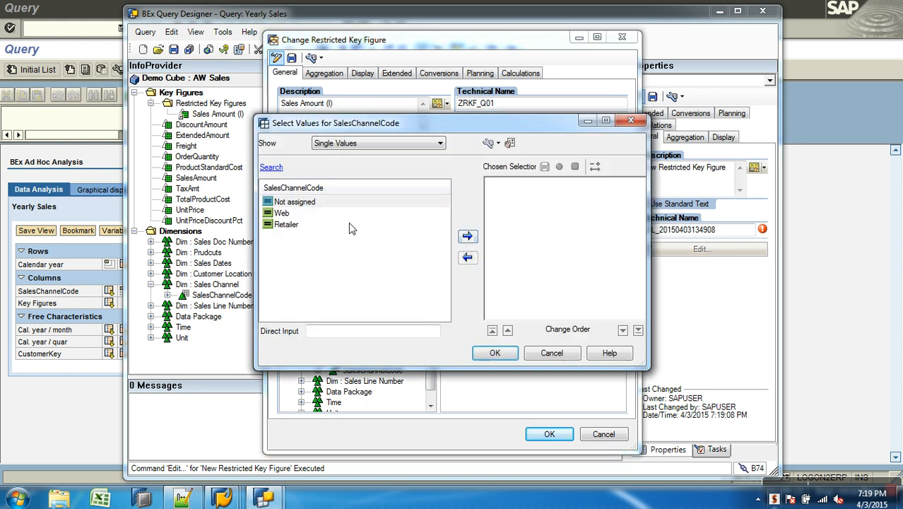
right_click(299, 213)
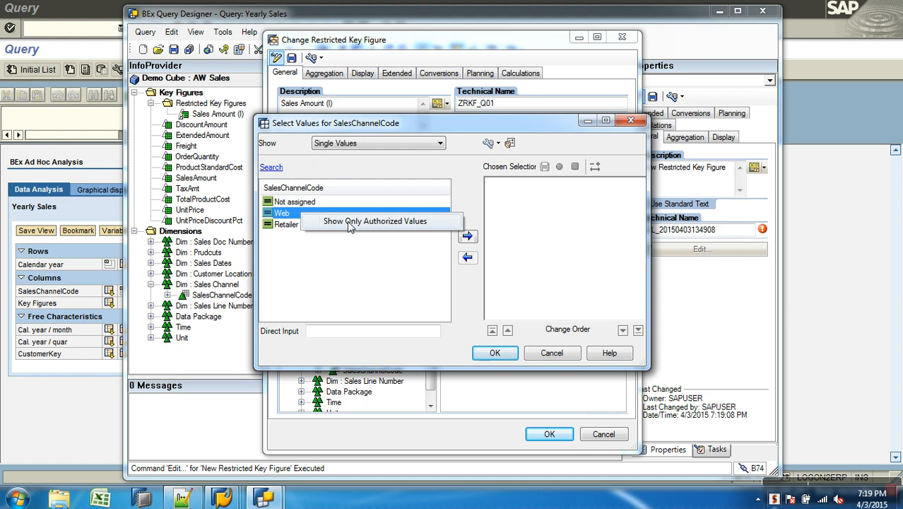
click(347, 221)
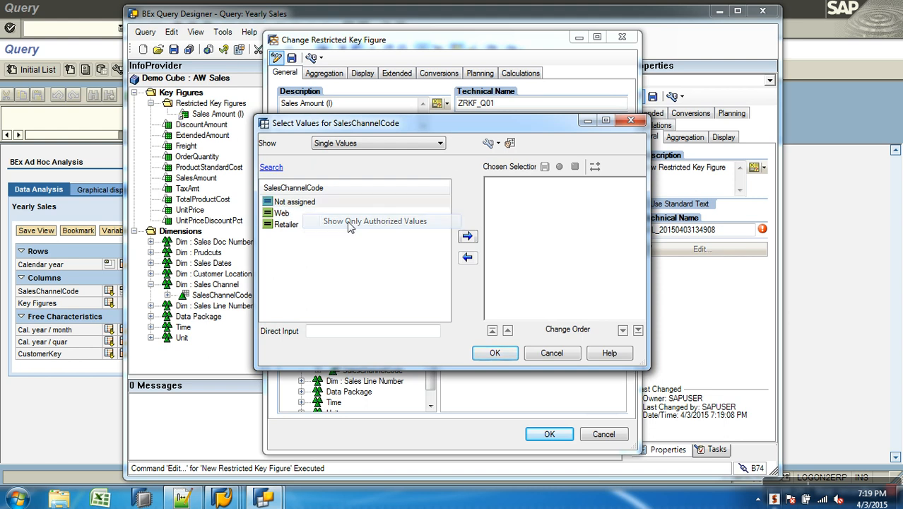
click(487, 143)
click(294, 213)
drag(359, 223, 516, 212)
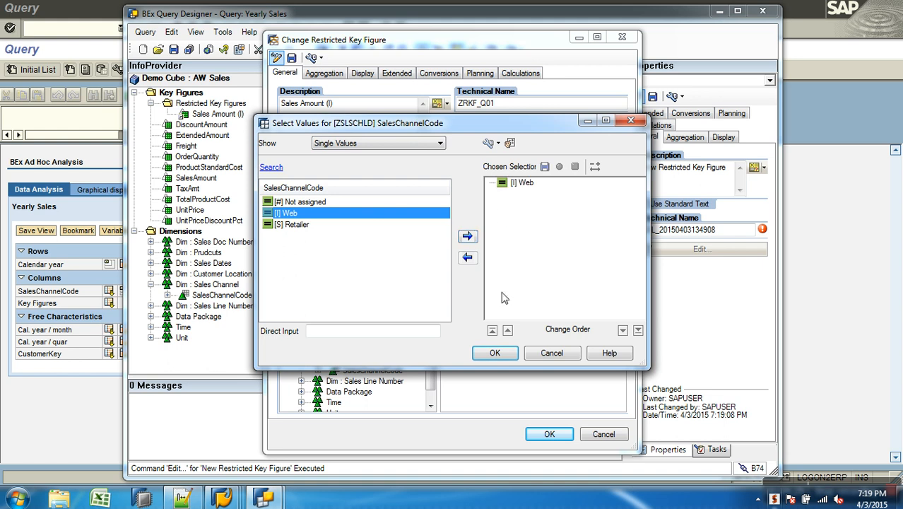
click(496, 354)
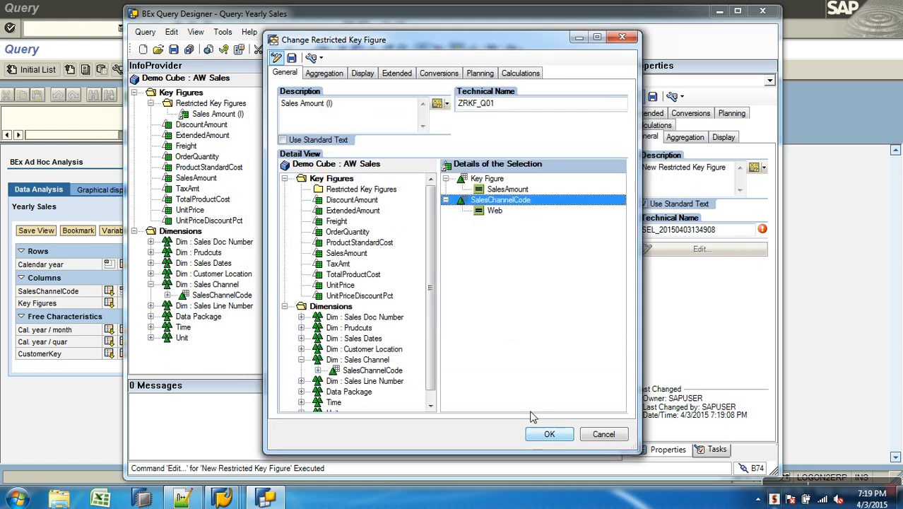
Save the restricted key figure Sales Amount (I) and place it above OrderQuantity in the columns
click(291, 57)
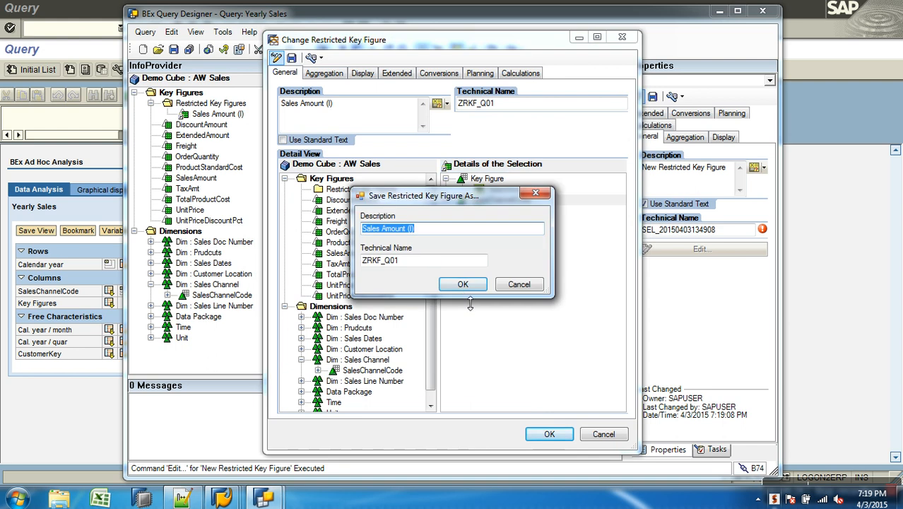
click(463, 285)
click(548, 433)
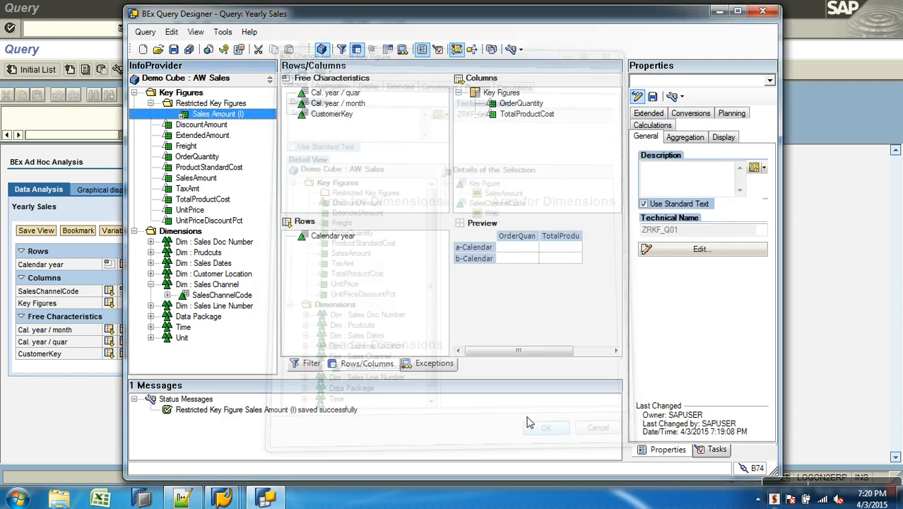
drag(219, 115, 472, 98)
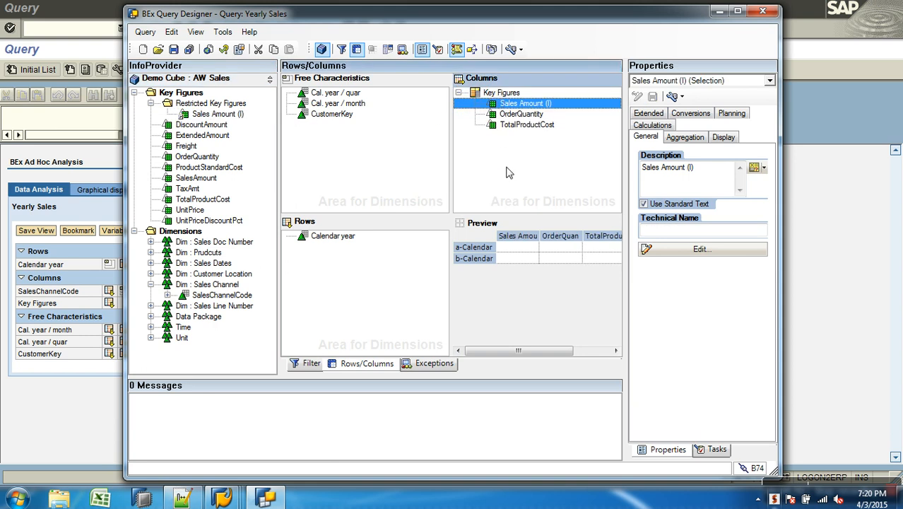
Create another restricted key figure under the InfoProvider's Restricted Key Figures and open it for editing
right_click(211, 105)
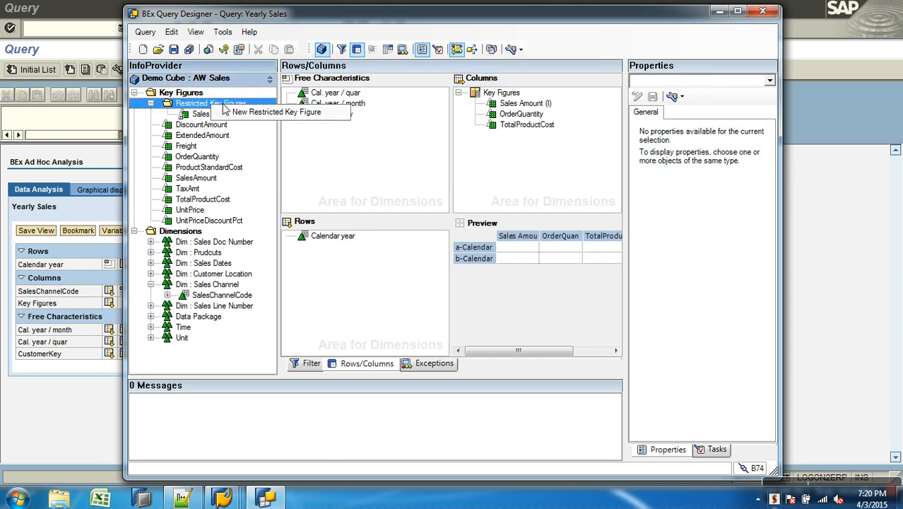
click(256, 113)
right_click(253, 116)
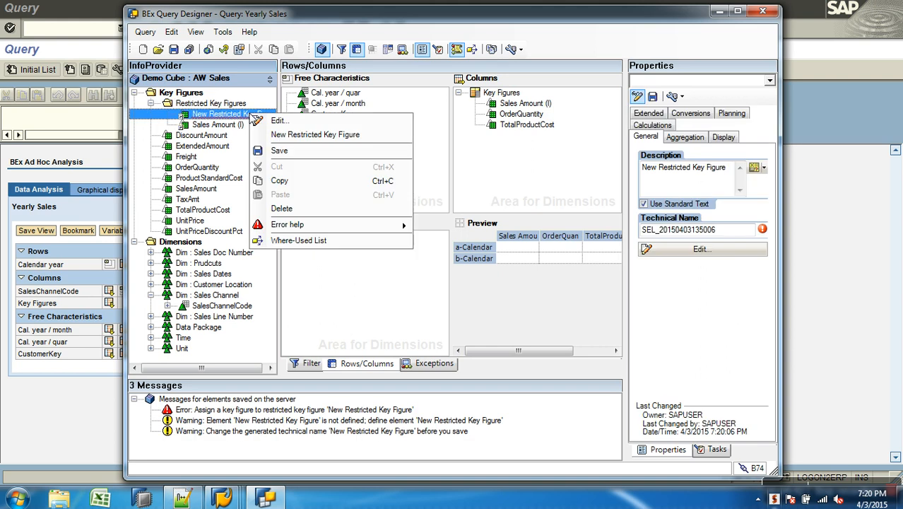
click(256, 121)
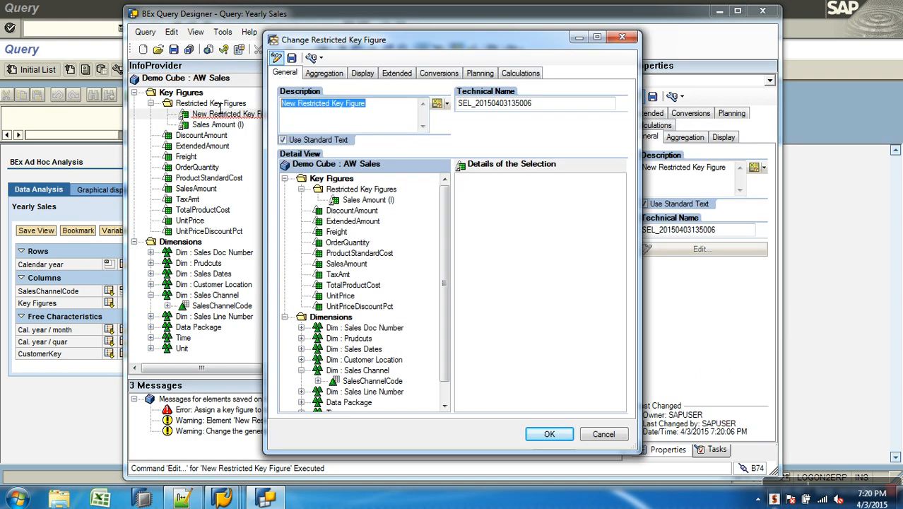
Give the new restricted key figure the description "Sales Amount (S)"
text(Sales Amount (s)
key(BackSpace)
key(BackSpace)
text(S)
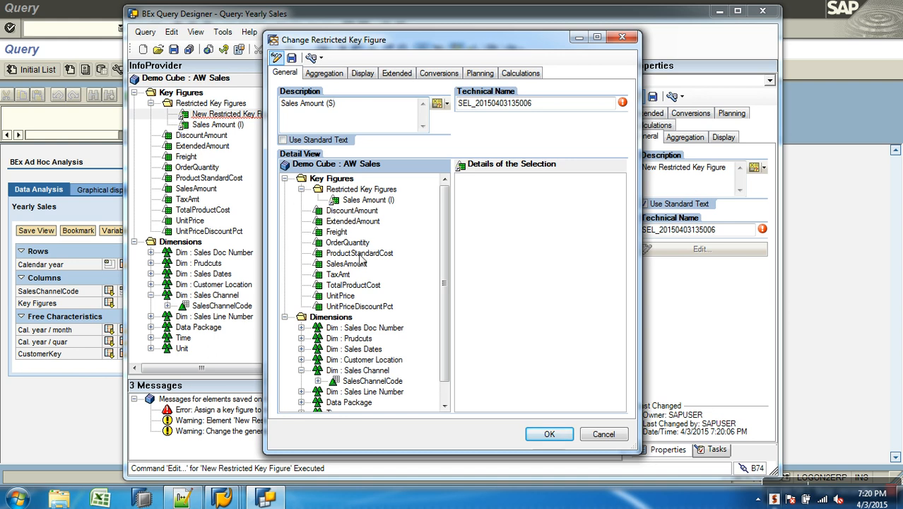
Add SalesAmount and SalesChannelCode to the details of the selection, restricting the channel to the single value Retailer
drag(346, 264, 514, 257)
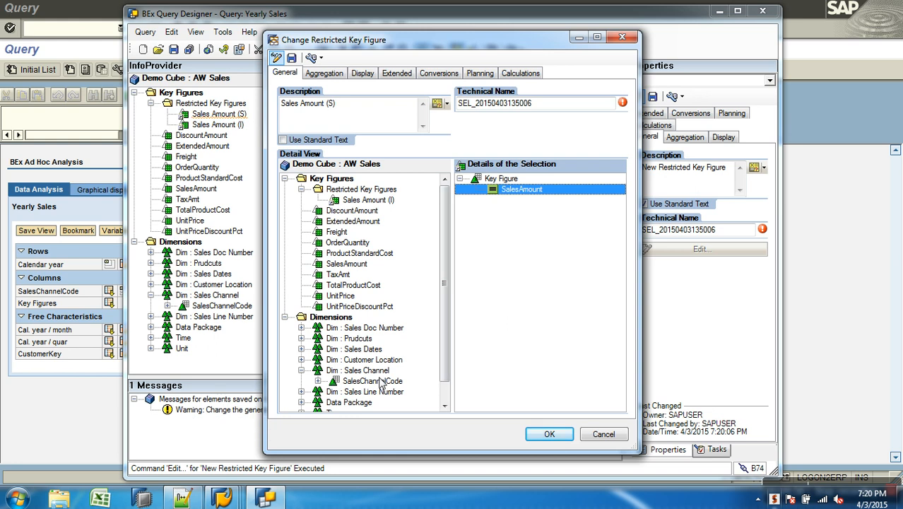
drag(399, 382, 520, 200)
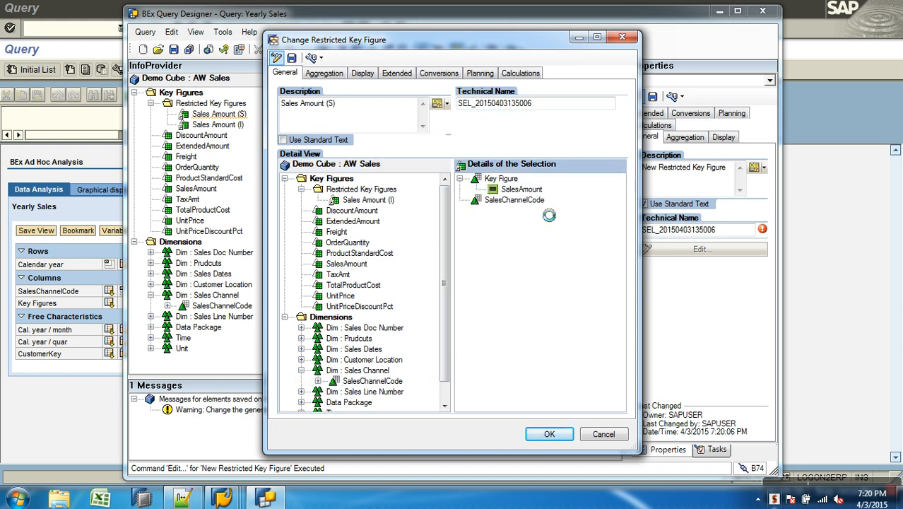
right_click(551, 205)
click(569, 205)
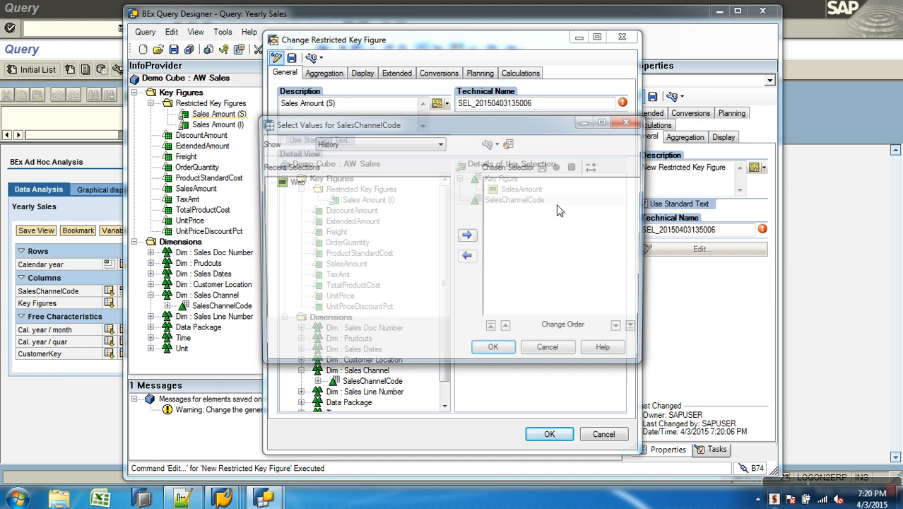
click(351, 143)
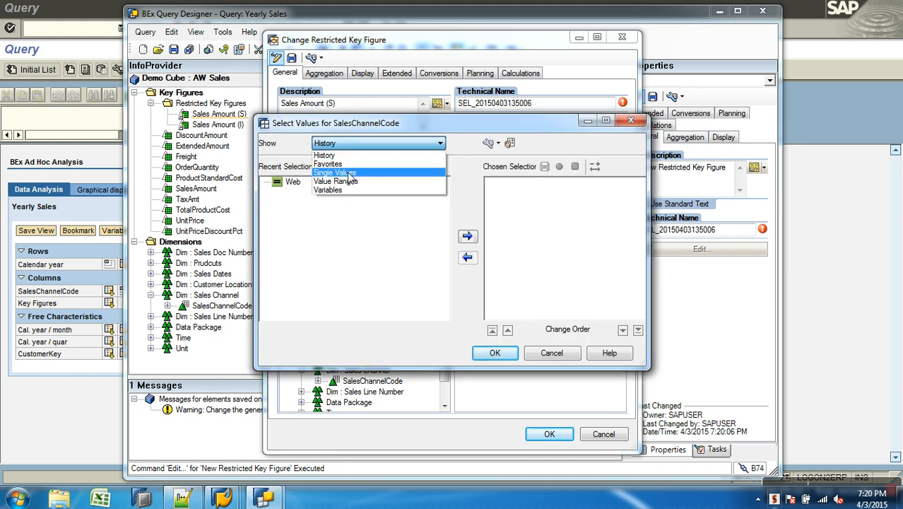
click(348, 174)
click(290, 226)
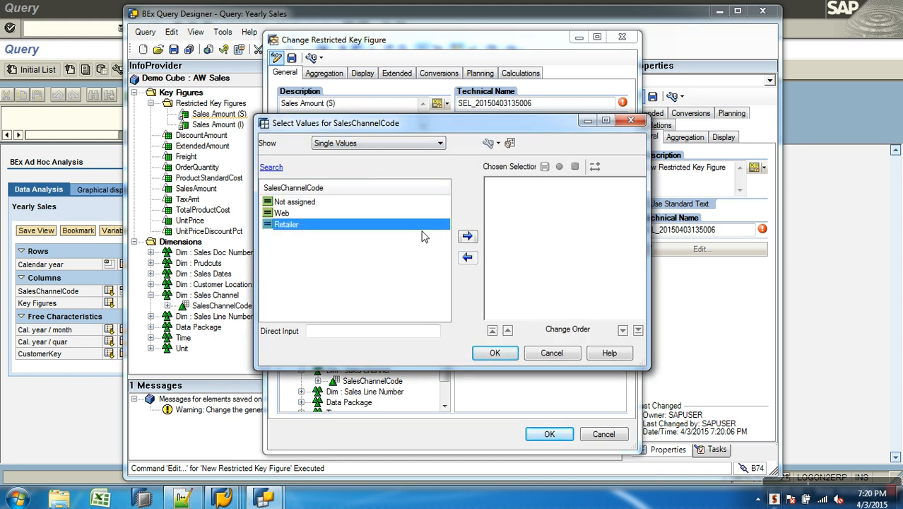
click(468, 238)
click(488, 142)
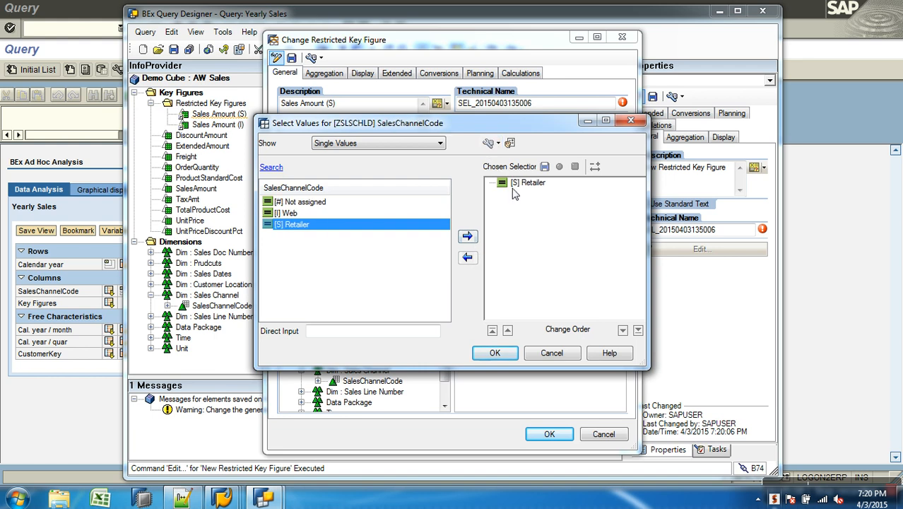
click(494, 354)
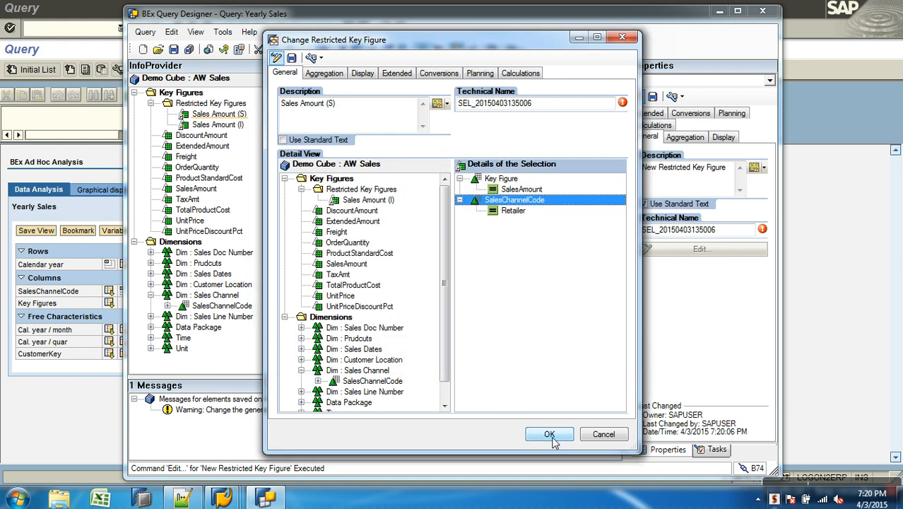
Set the technical name to ZRKF_Q02, save the restricted key figure and finish editing it
double_click(542, 104)
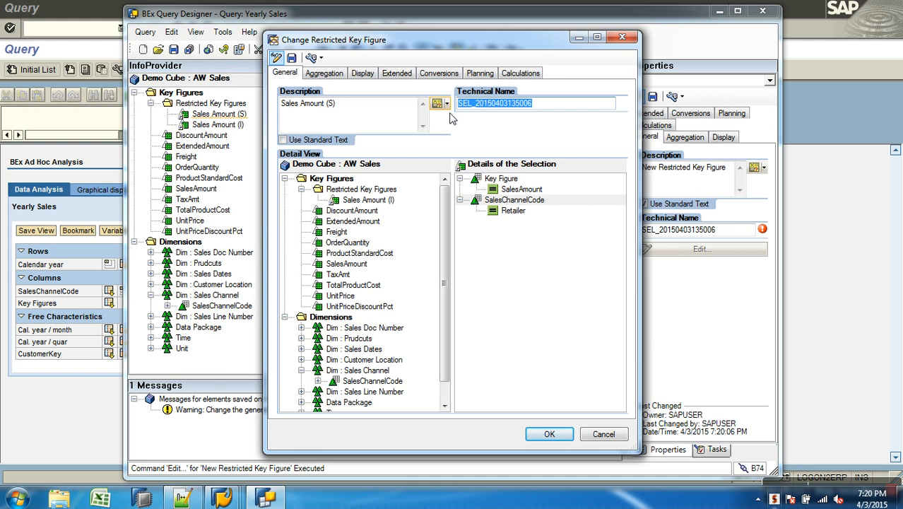
text(ZRKF_Q02)
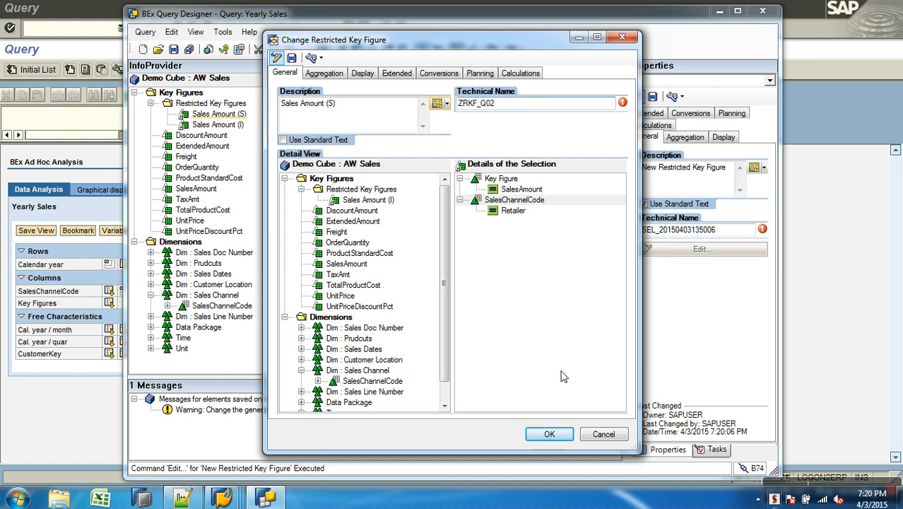
click(291, 57)
click(463, 285)
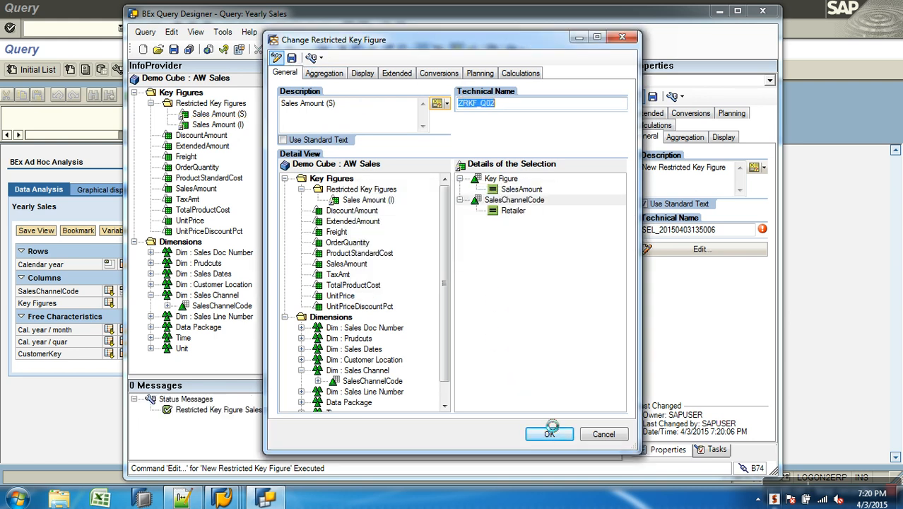
click(550, 434)
Place Sales Amount (S) in the columns directly below Sales Amount (I), at the same level rather than nested under it
drag(233, 118, 509, 111)
right_click(529, 119)
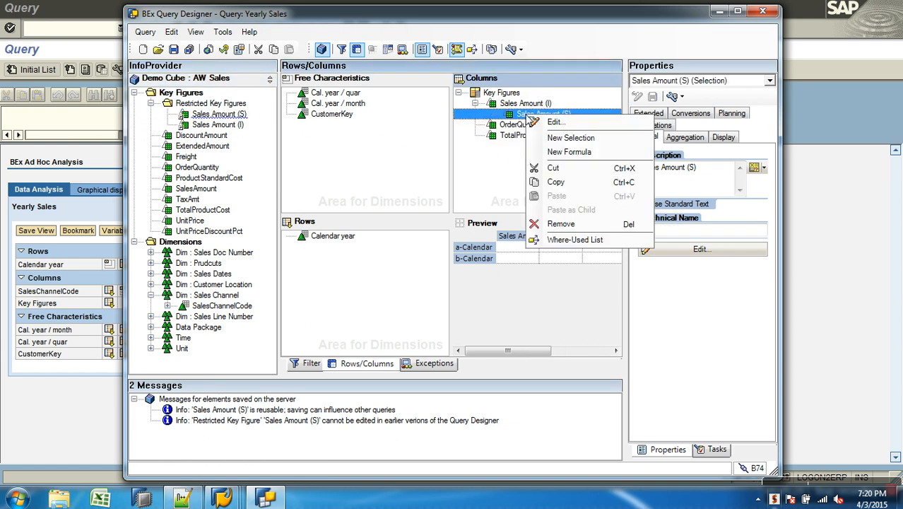
click(494, 165)
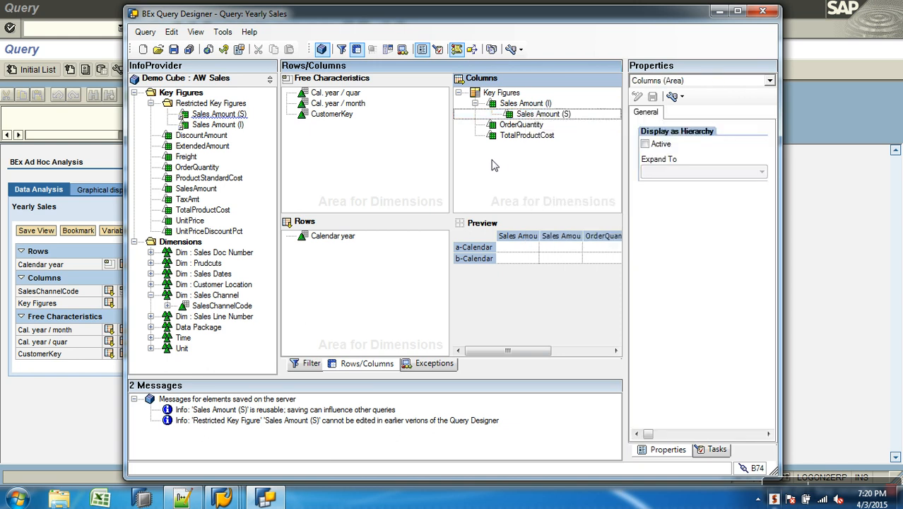
mouse_move(520, 117)
mouse_down()
mouse_move(494, 121)
mouse_move(487, 95)
mouse_move(521, 118)
mouse_move(535, 170)
mouse_move(534, 115)
mouse_move(535, 124)
mouse_move(525, 117)
mouse_up()
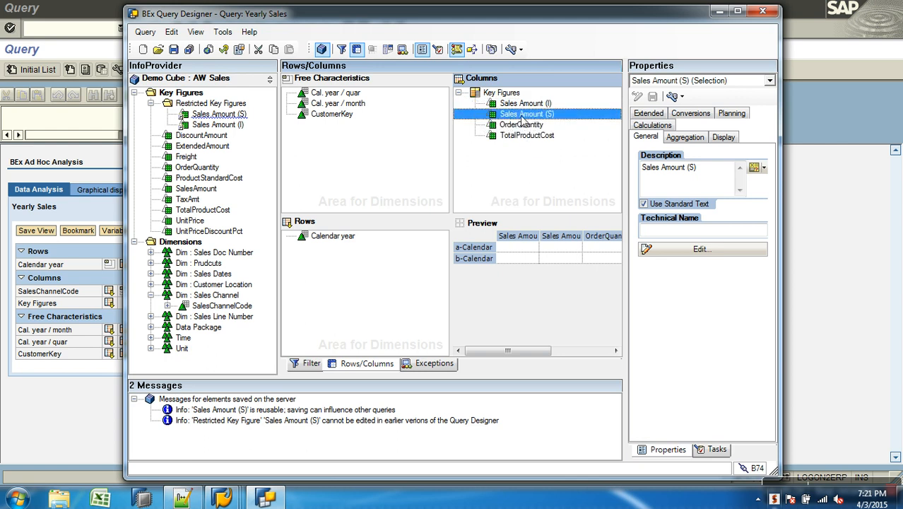
click(558, 195)
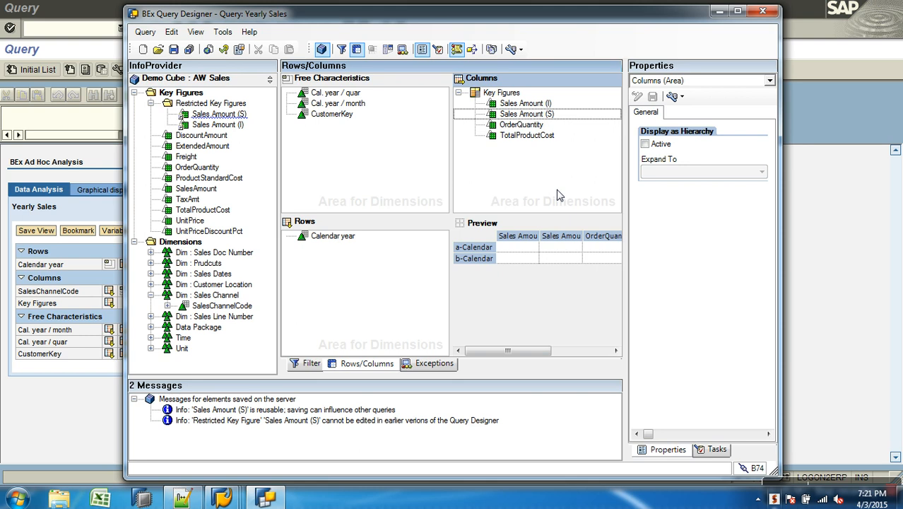
Save the Yearly Sales query and execute it again from the SAP Query Monitor
click(300, 366)
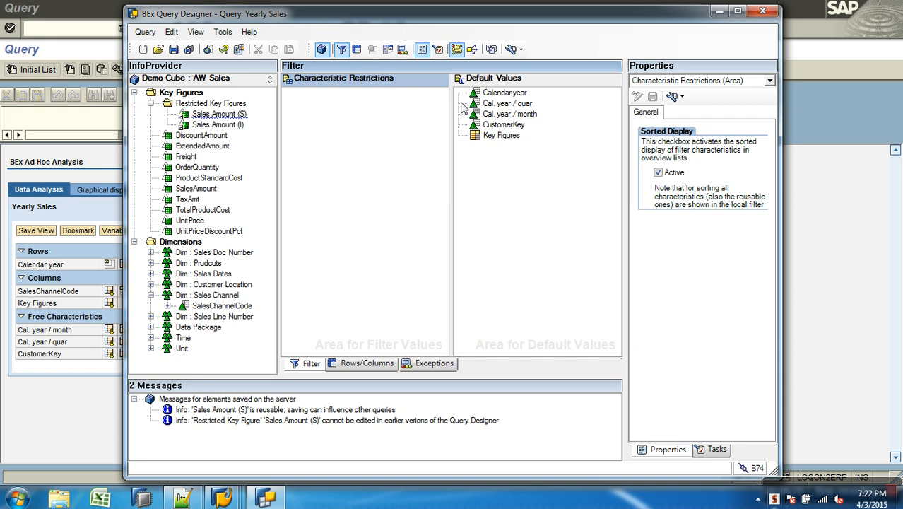
click(174, 49)
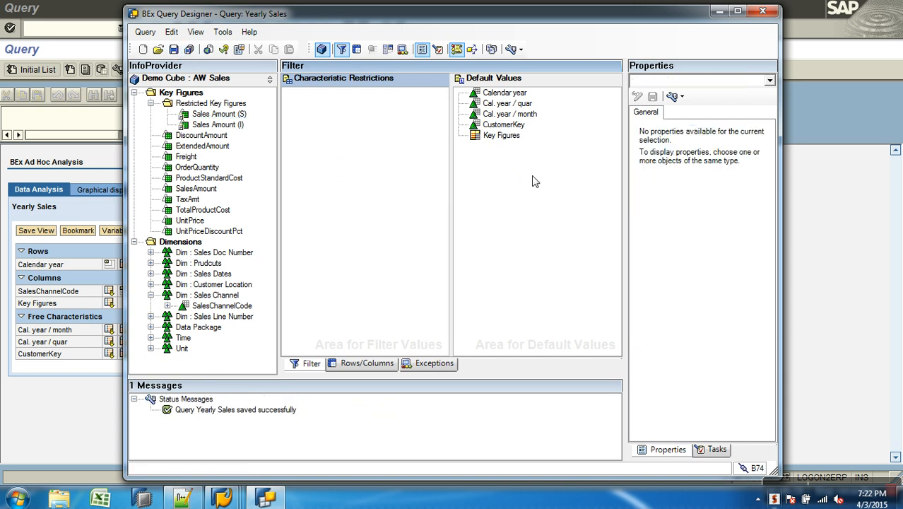
click(853, 259)
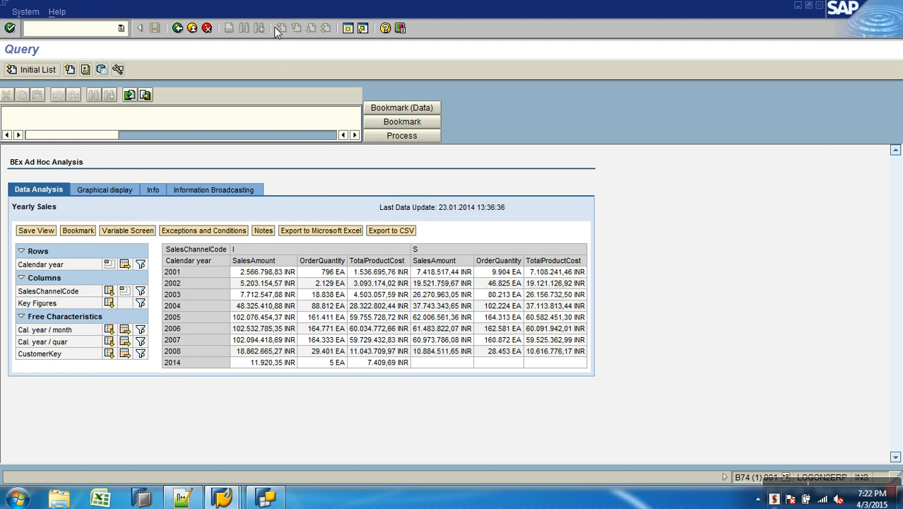
click(177, 27)
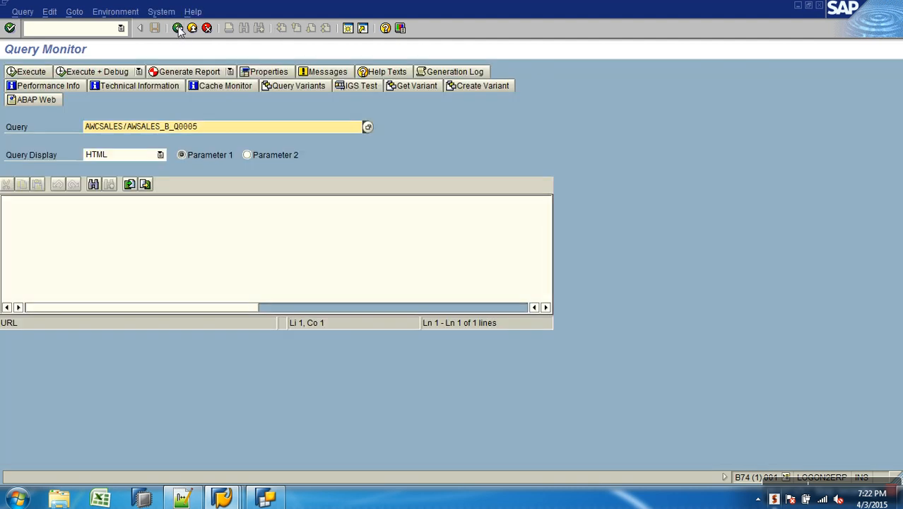
click(25, 72)
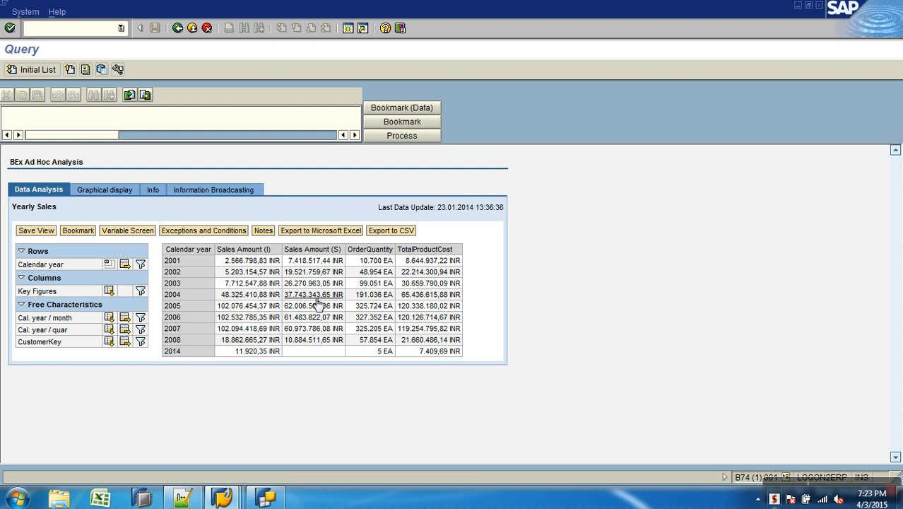
In the Notepad++ notes, append "/ New Selection" to the "New Restricted Key Figure" line, and return to BEx Query Designer
click(267, 499)
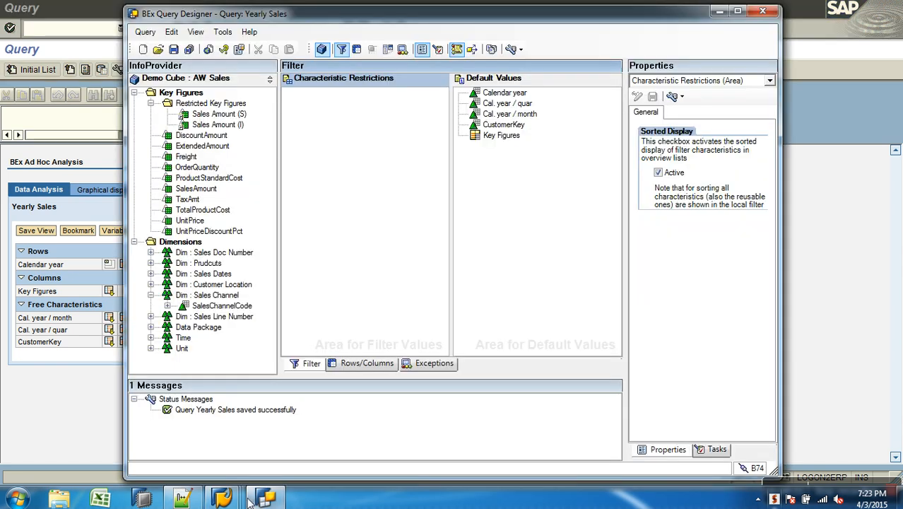
click(183, 498)
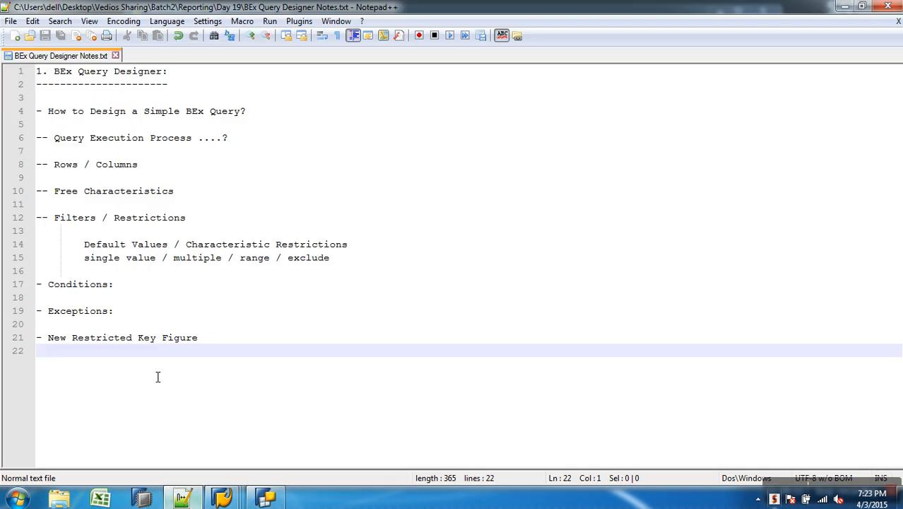
click(225, 344)
text(/ )
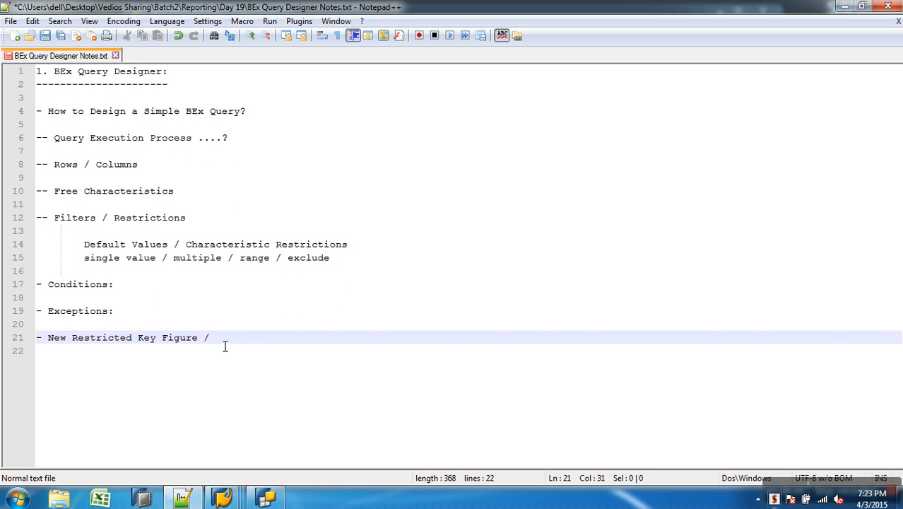
text(New Selection)
click(266, 498)
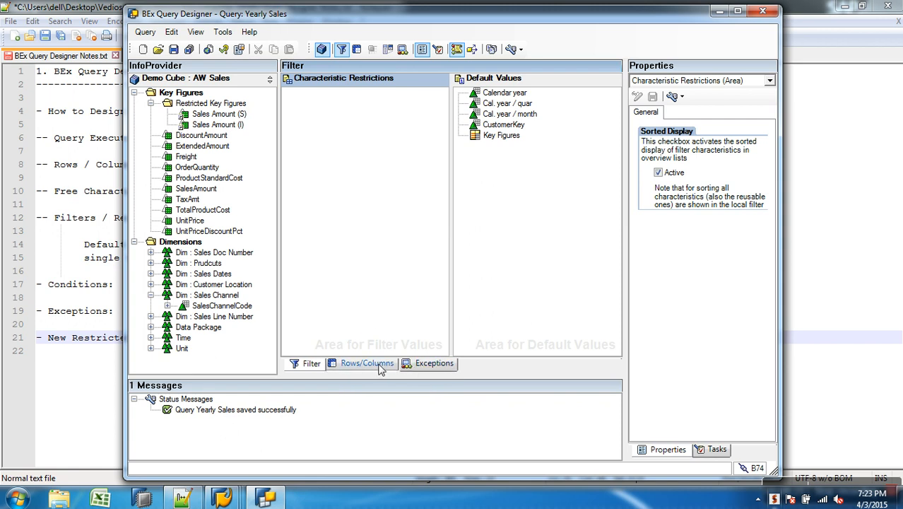
Remove Sales Amount (I) and Sales Amount (S) from the Key Figures structure in the query's columns
click(375, 366)
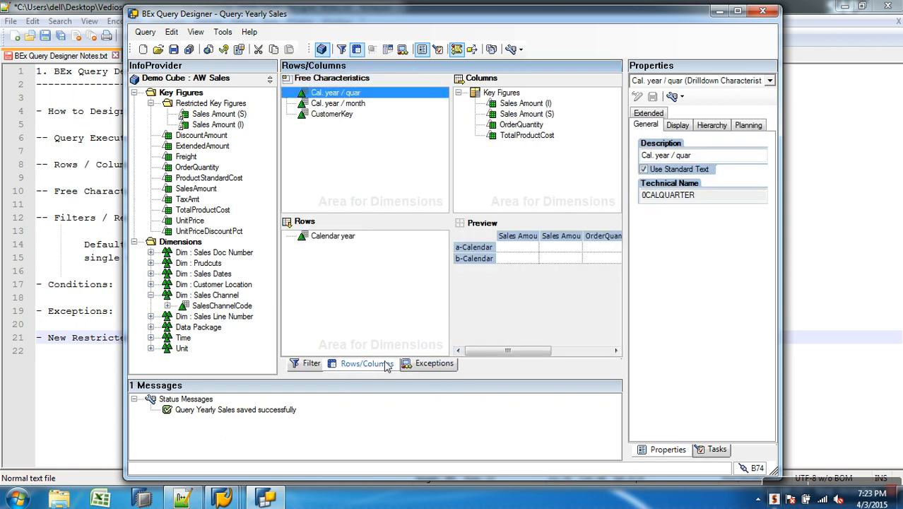
click(410, 363)
click(366, 363)
click(530, 103)
ctrl+click(526, 114)
drag(526, 114, 266, 144)
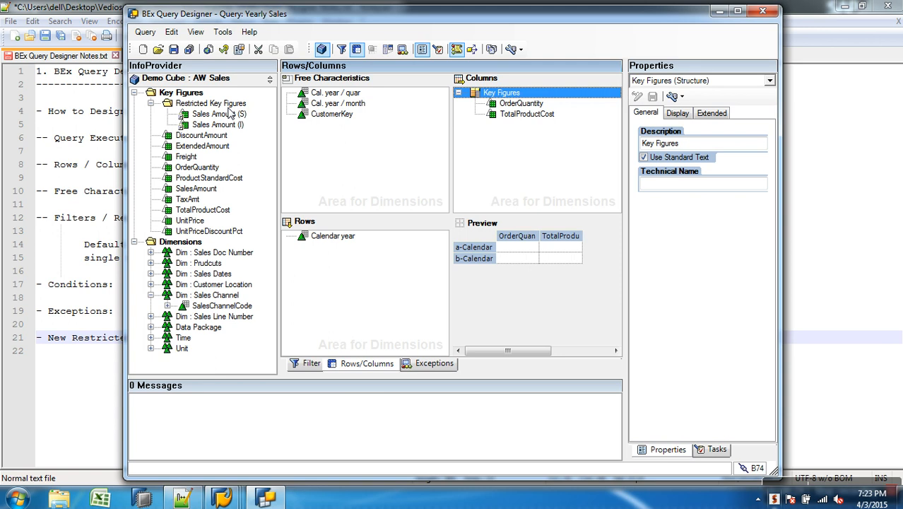
Add a new selection to the Key Figures structure, open it for editing and describe it as "Sales Amount (I)"
right_click(521, 97)
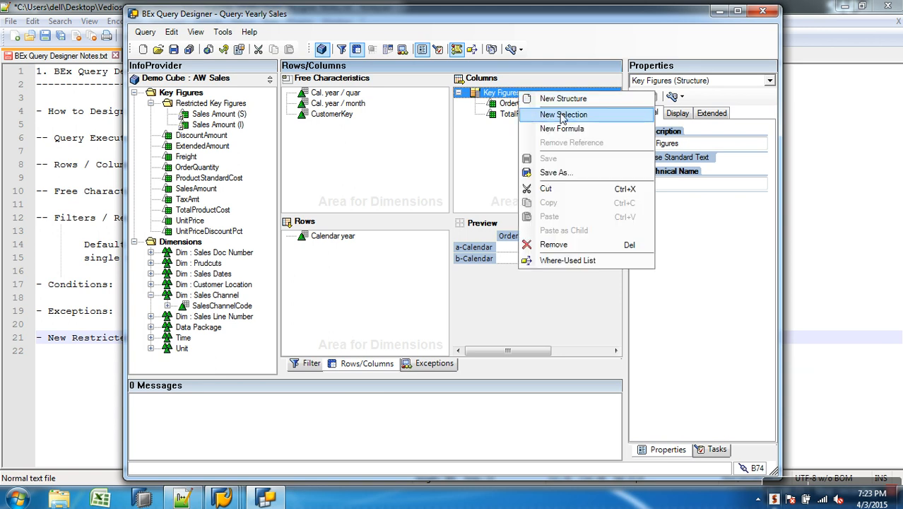
right_click(495, 93)
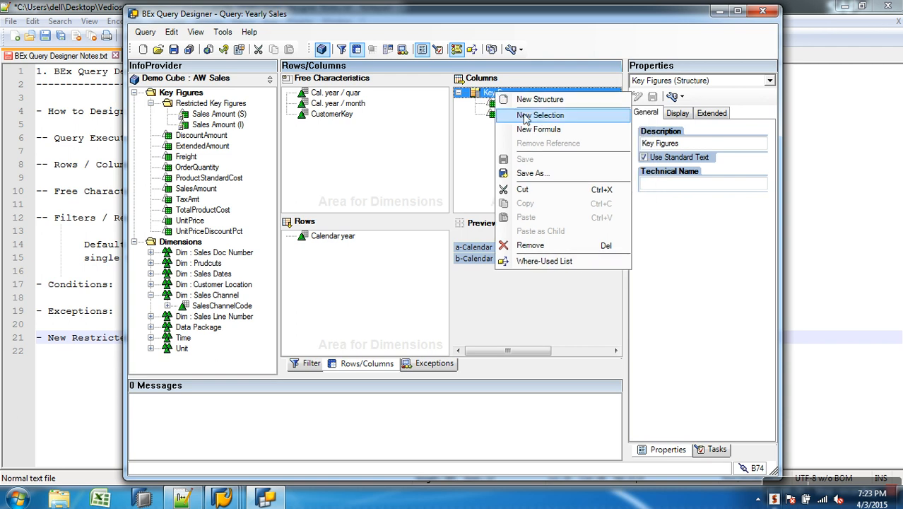
click(537, 115)
right_click(510, 105)
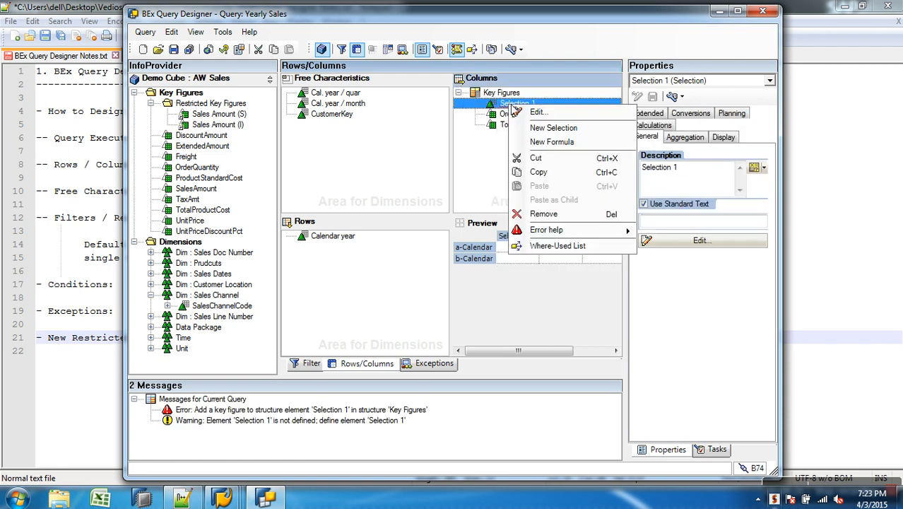
click(519, 110)
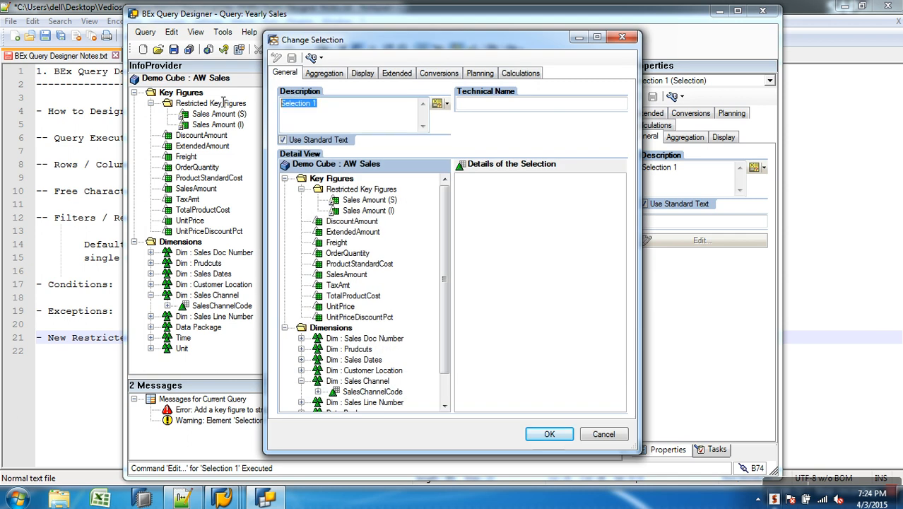
text(Sales Amount (I)
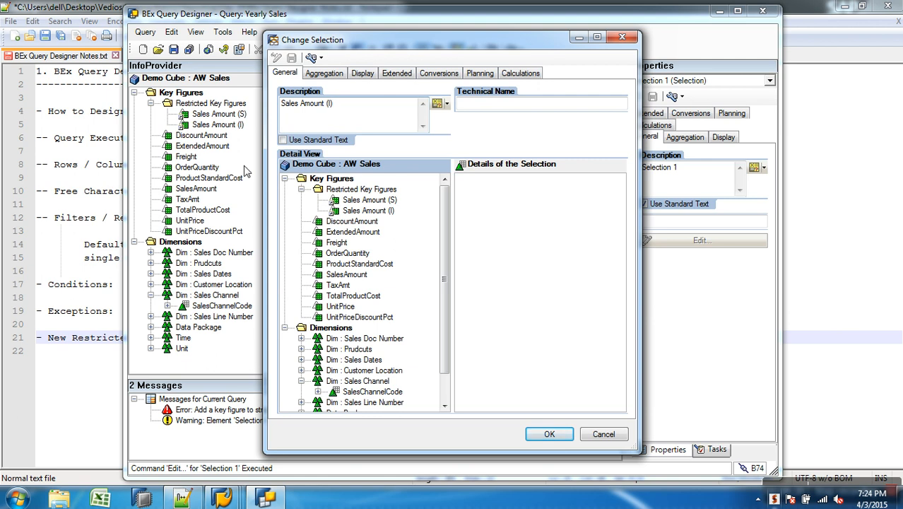
Add SalesAmount and SalesChannelCode to the details of the selection and try to restrict SalesChannelCode
drag(354, 281, 519, 280)
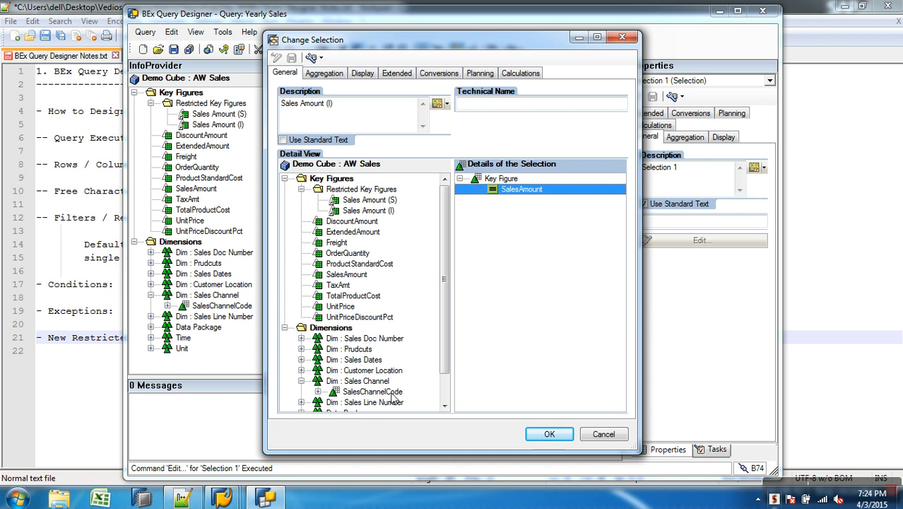
drag(404, 393, 536, 205)
right_click(531, 205)
click(554, 213)
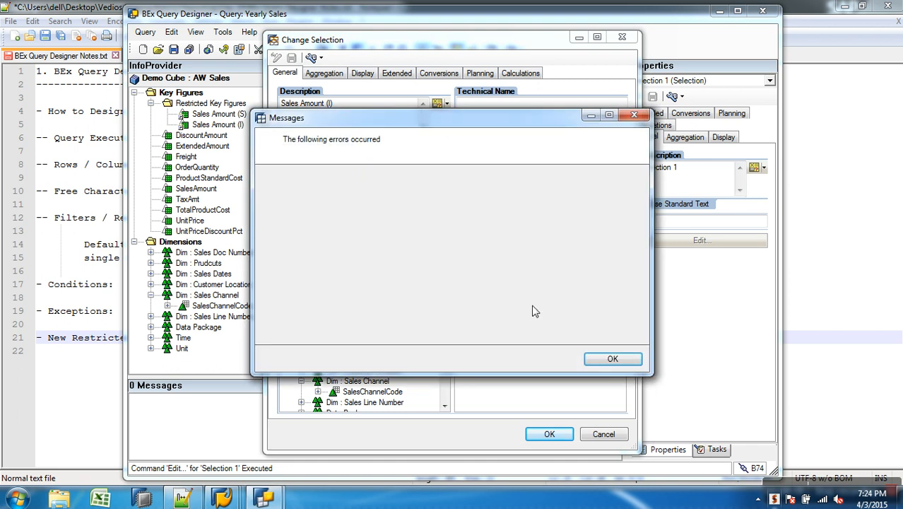
Quit BEx Query Designer, and check the SAP BW logon screen through SAP Logon before exiting it
click(612, 358)
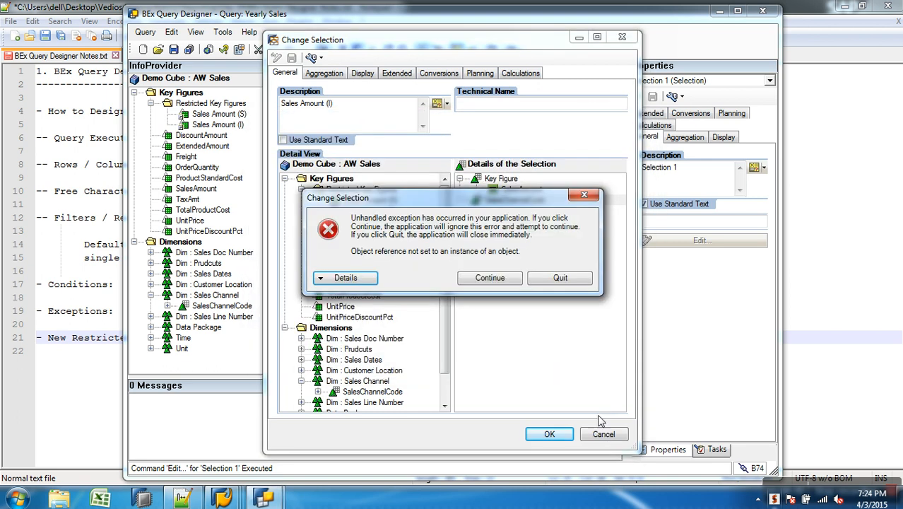
click(558, 280)
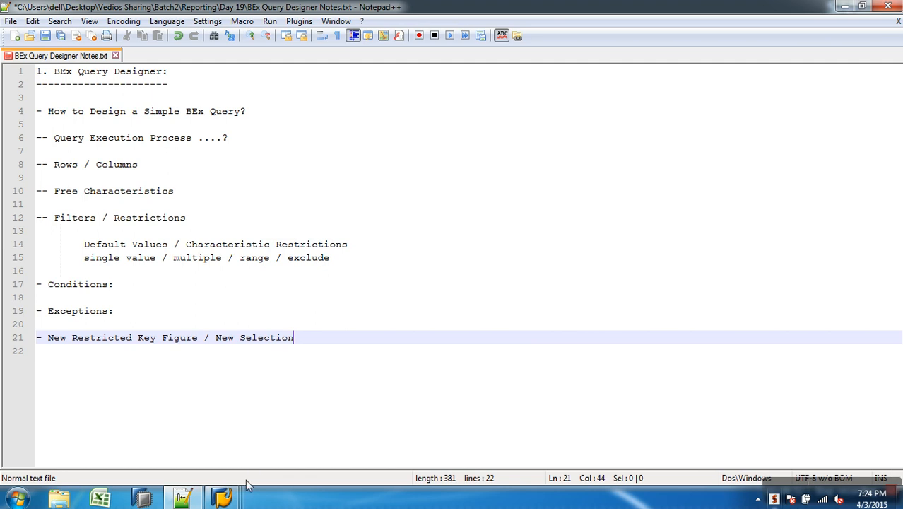
mouse_move(223, 495)
click(104, 432)
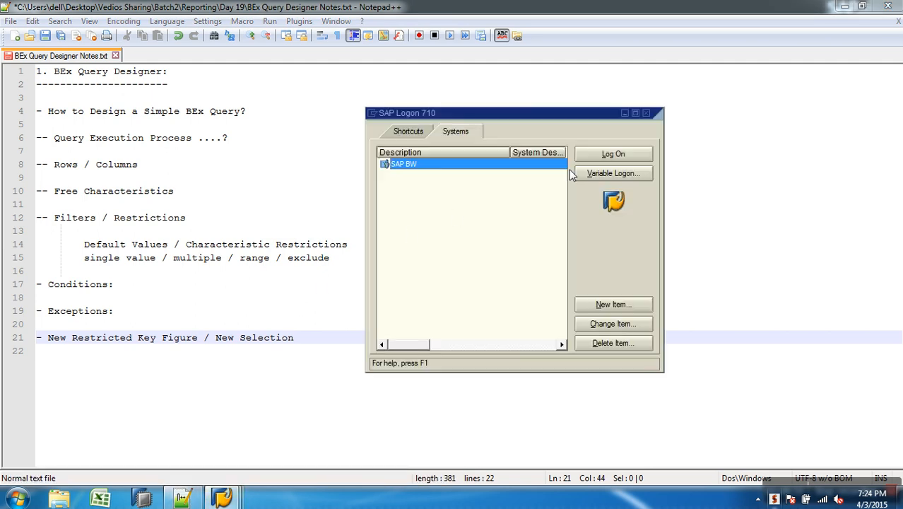
click(595, 153)
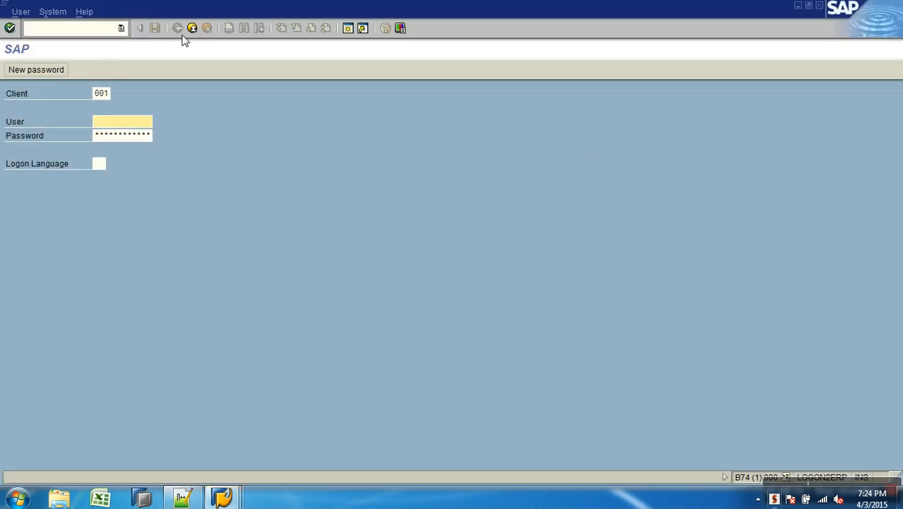
click(191, 28)
Restart BEx Query Designer and try to log on to SAP BW with the account password, retrying the connection from SAP Logon
click(18, 499)
click(64, 178)
click(481, 320)
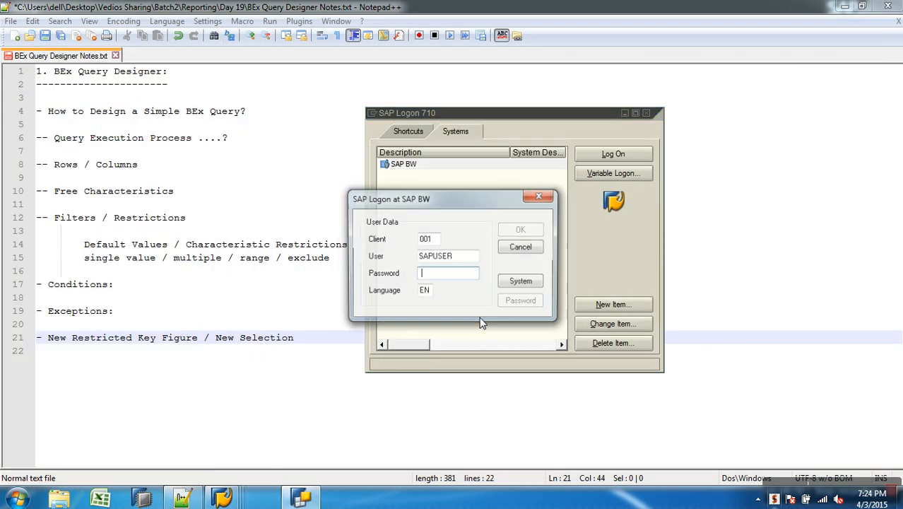
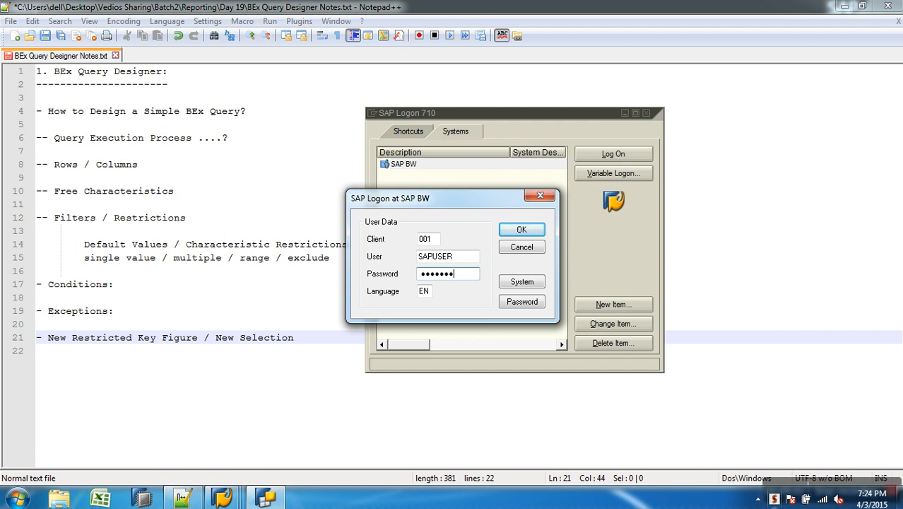
click(520, 230)
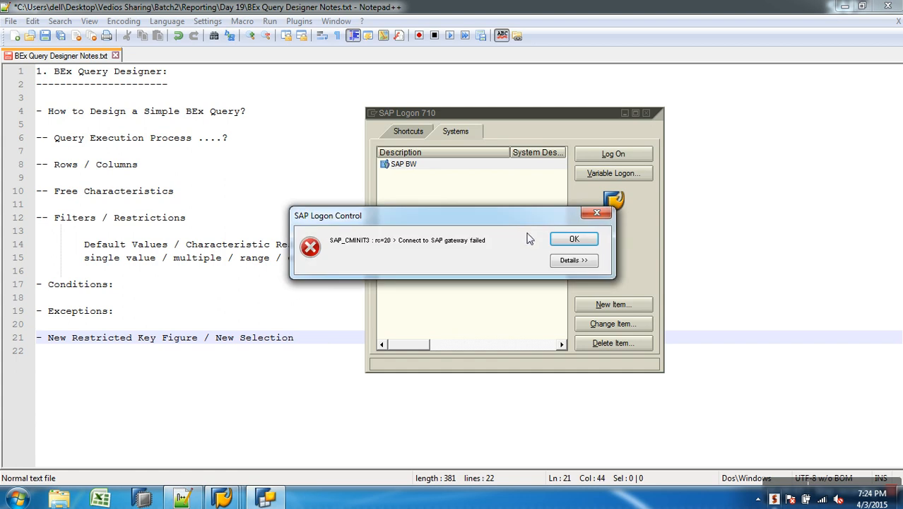
click(574, 240)
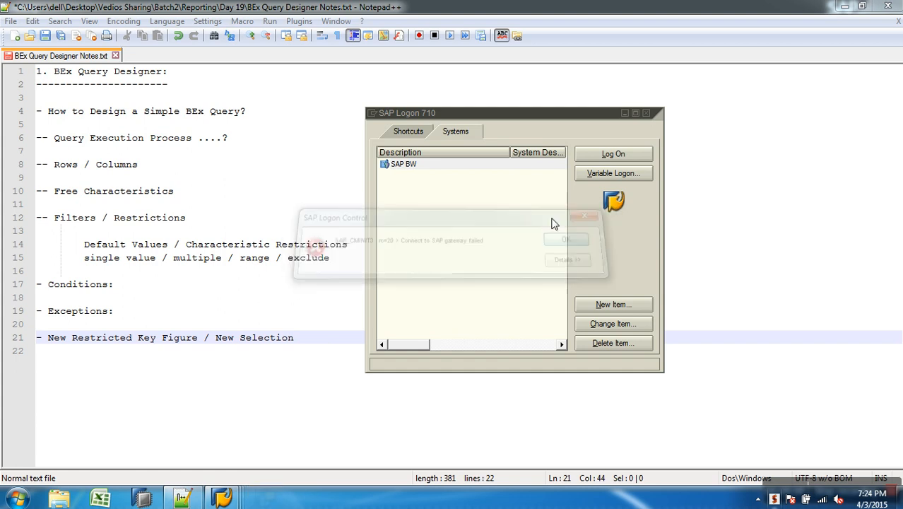
click(593, 160)
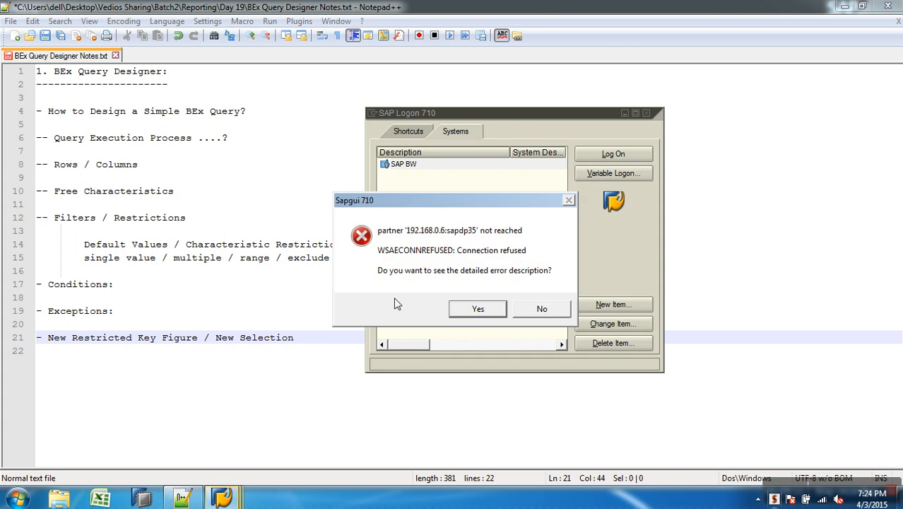
click(539, 311)
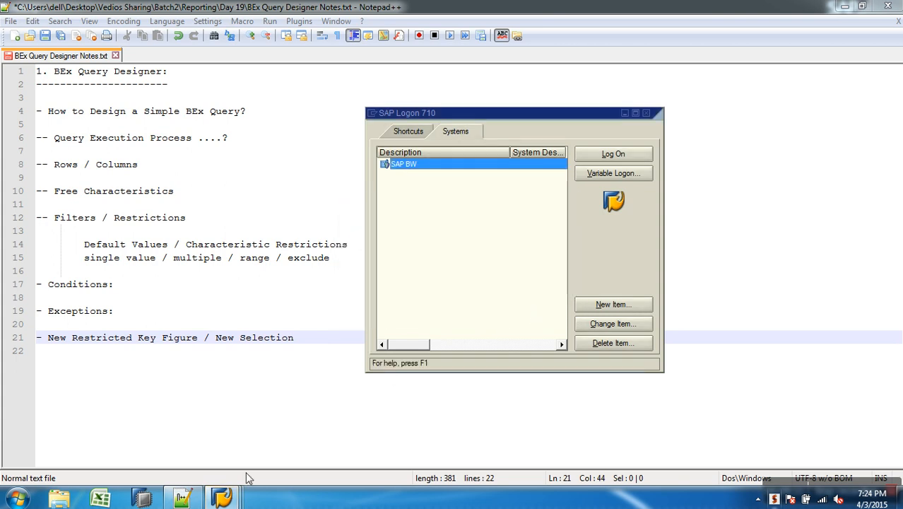